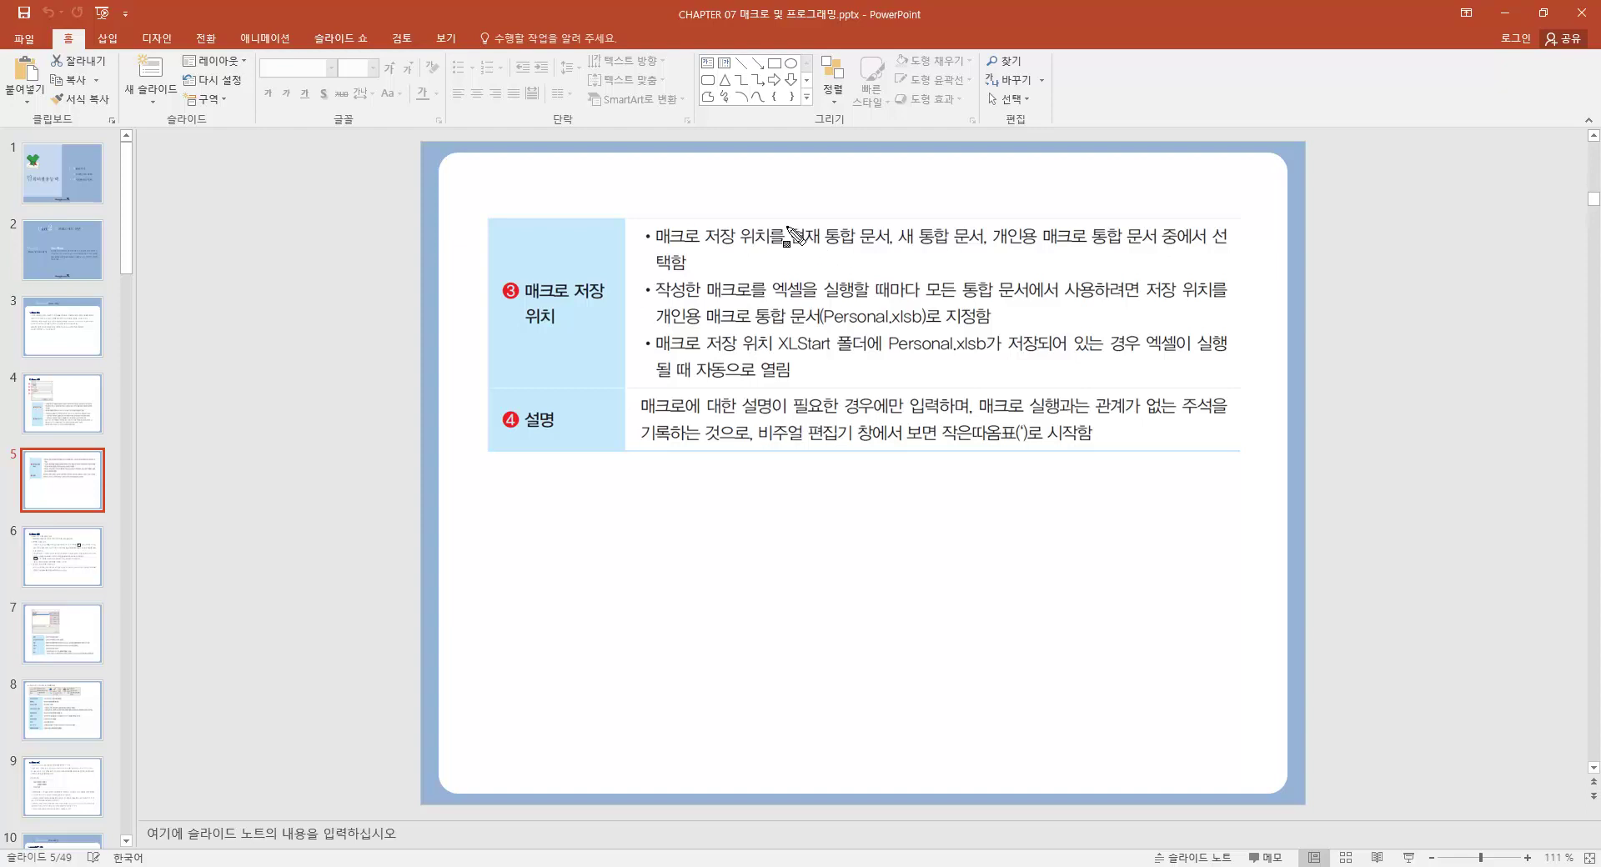
Step: Highlight and box the three macro storage locations on slide 5, and highlight the all-workbooks phrase and the Personal.xlsb workbook name
drag(794, 236, 1158, 251)
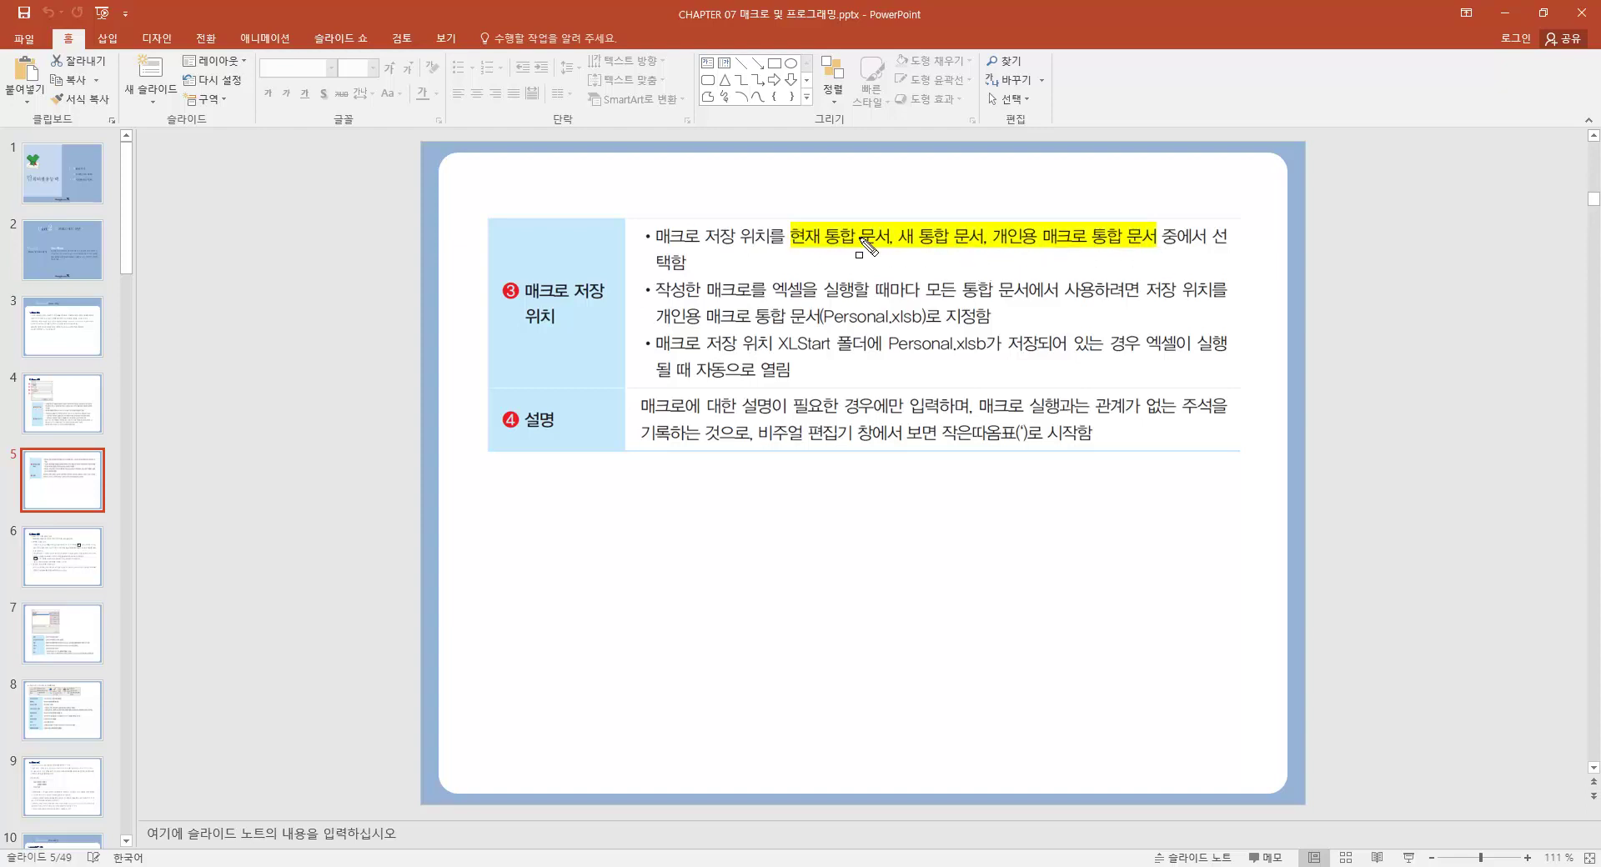
drag(787, 223, 1156, 247)
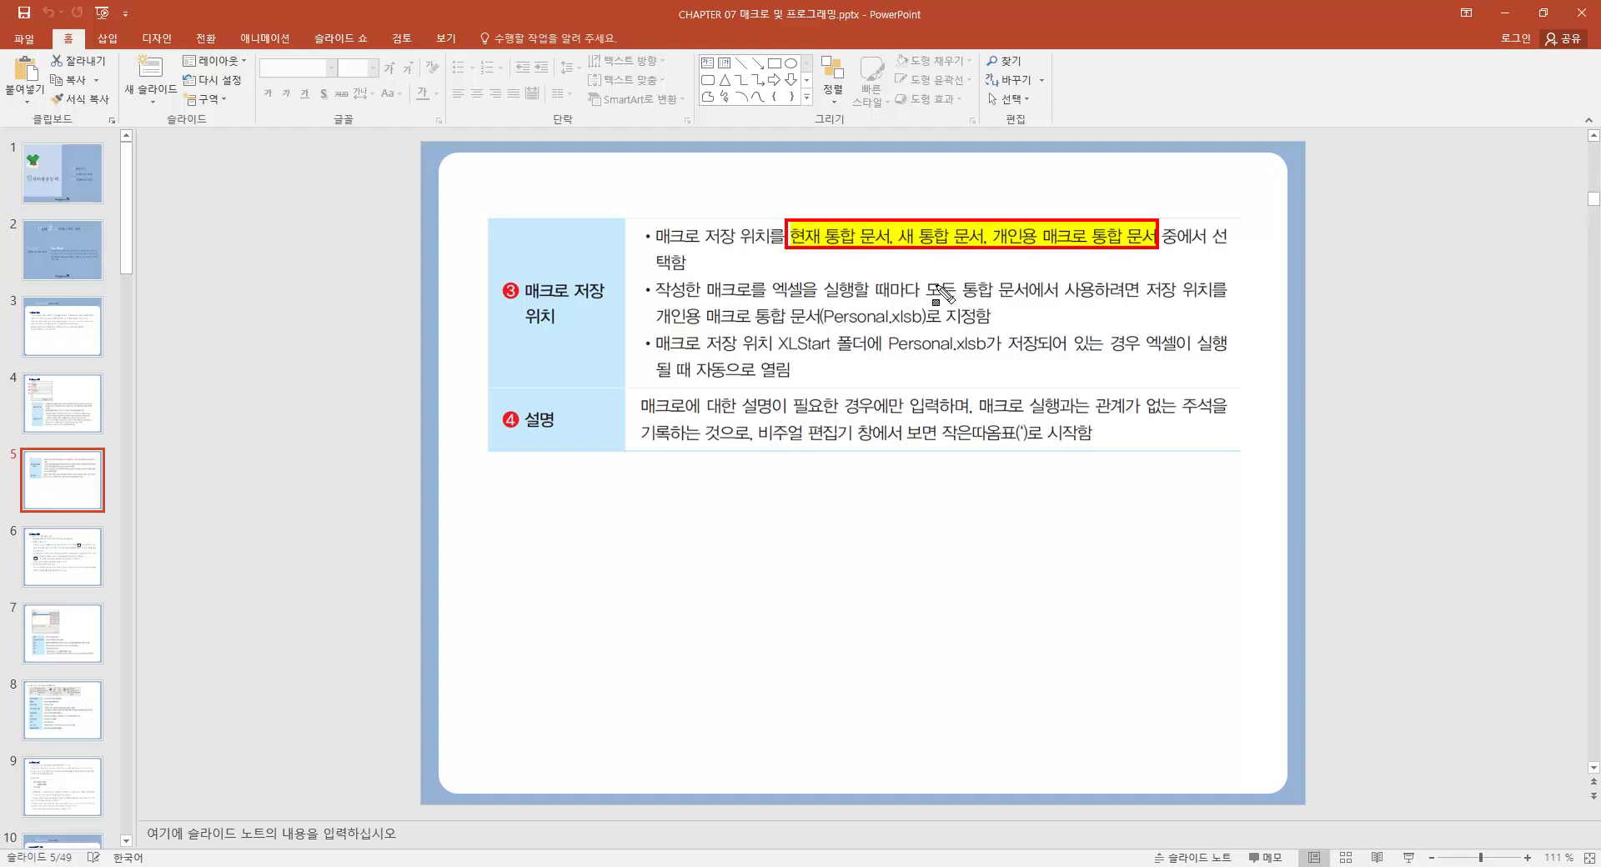
drag(928, 291, 1080, 311)
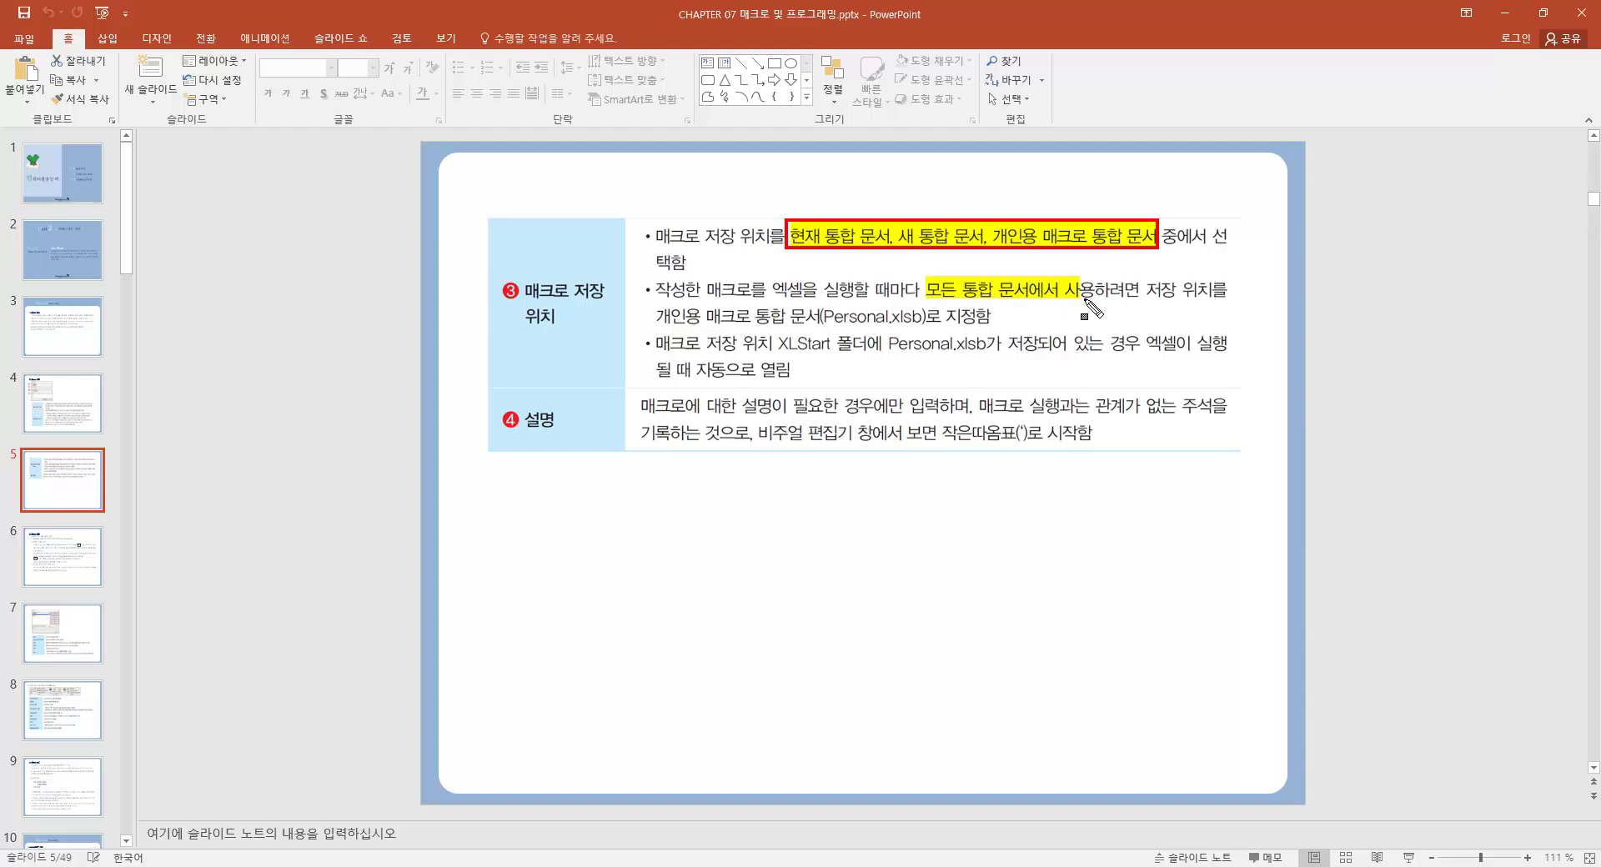
drag(655, 315, 929, 333)
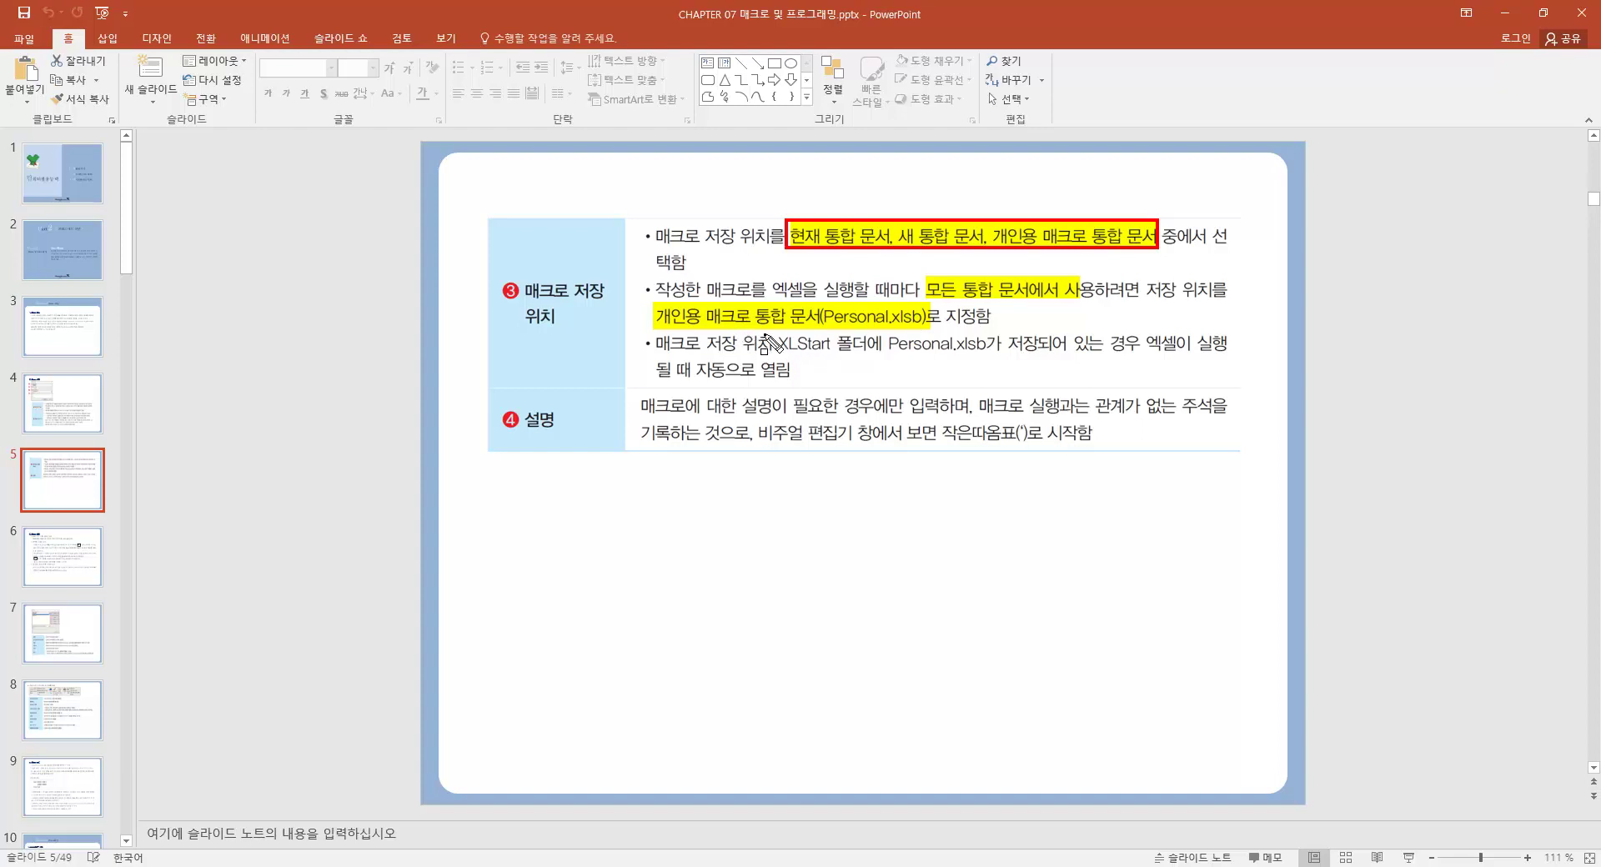
Step: Box the XLStart folder name and highlight the phrase saying the file opens automatically when Excel starts
mouse_move(773, 340)
mouse_down()
mouse_move(850, 357)
mouse_move(788, 344)
mouse_move(832, 343)
mouse_up()
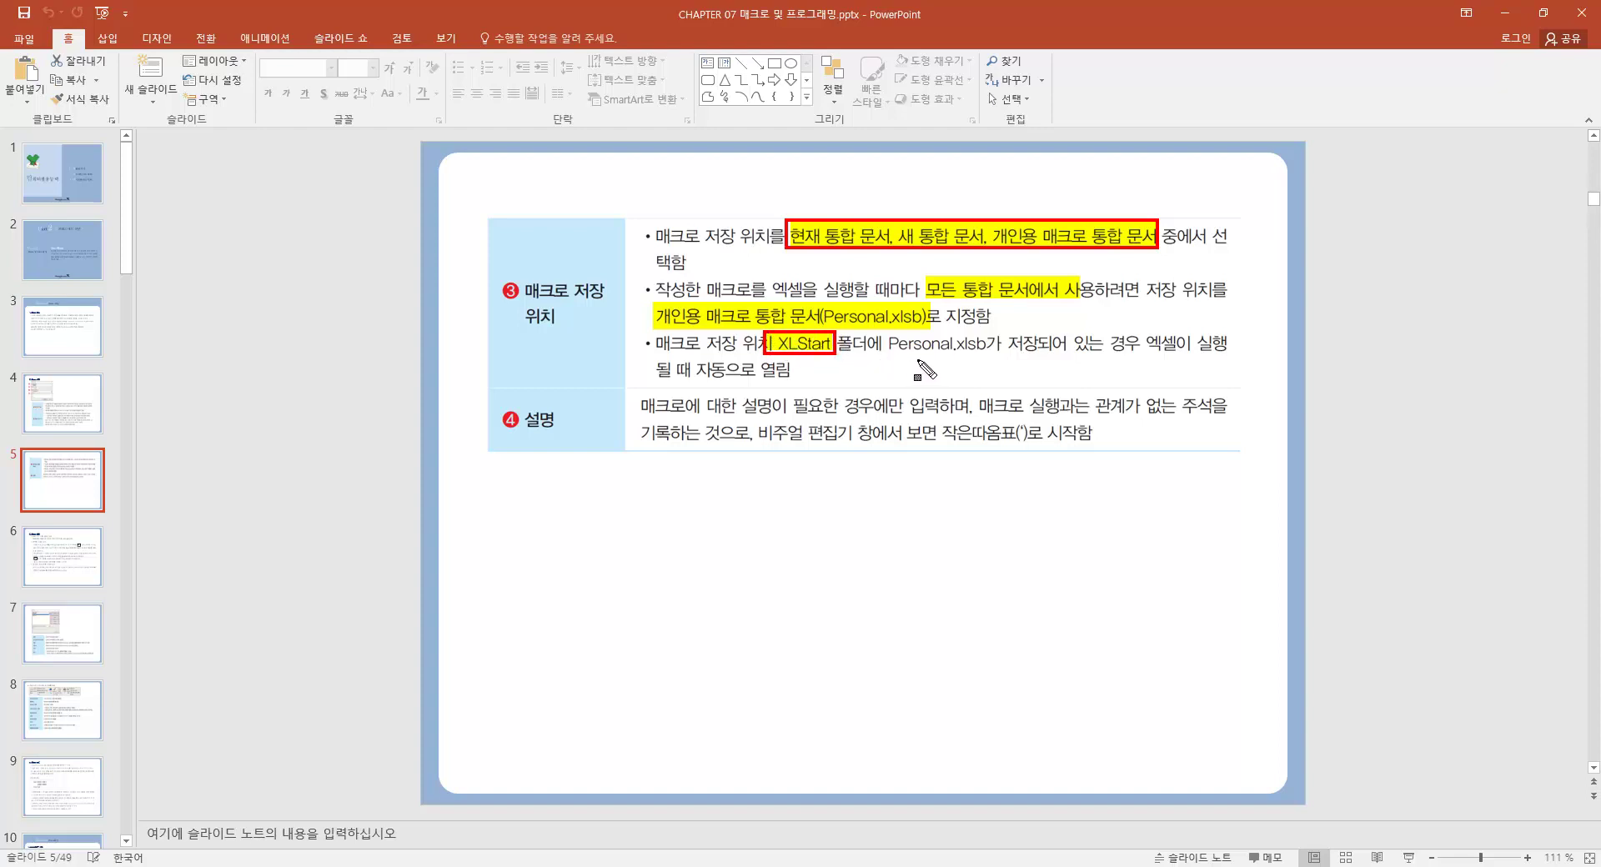
drag(1132, 342, 1211, 342)
drag(650, 368, 799, 369)
Step: Highlight and box the 설명 label, the phrase about comments unrelated to macro execution, and the 작은따옴표(') text
mouse_move(504, 410)
mouse_down()
mouse_move(525, 434)
mouse_move(585, 444)
mouse_up()
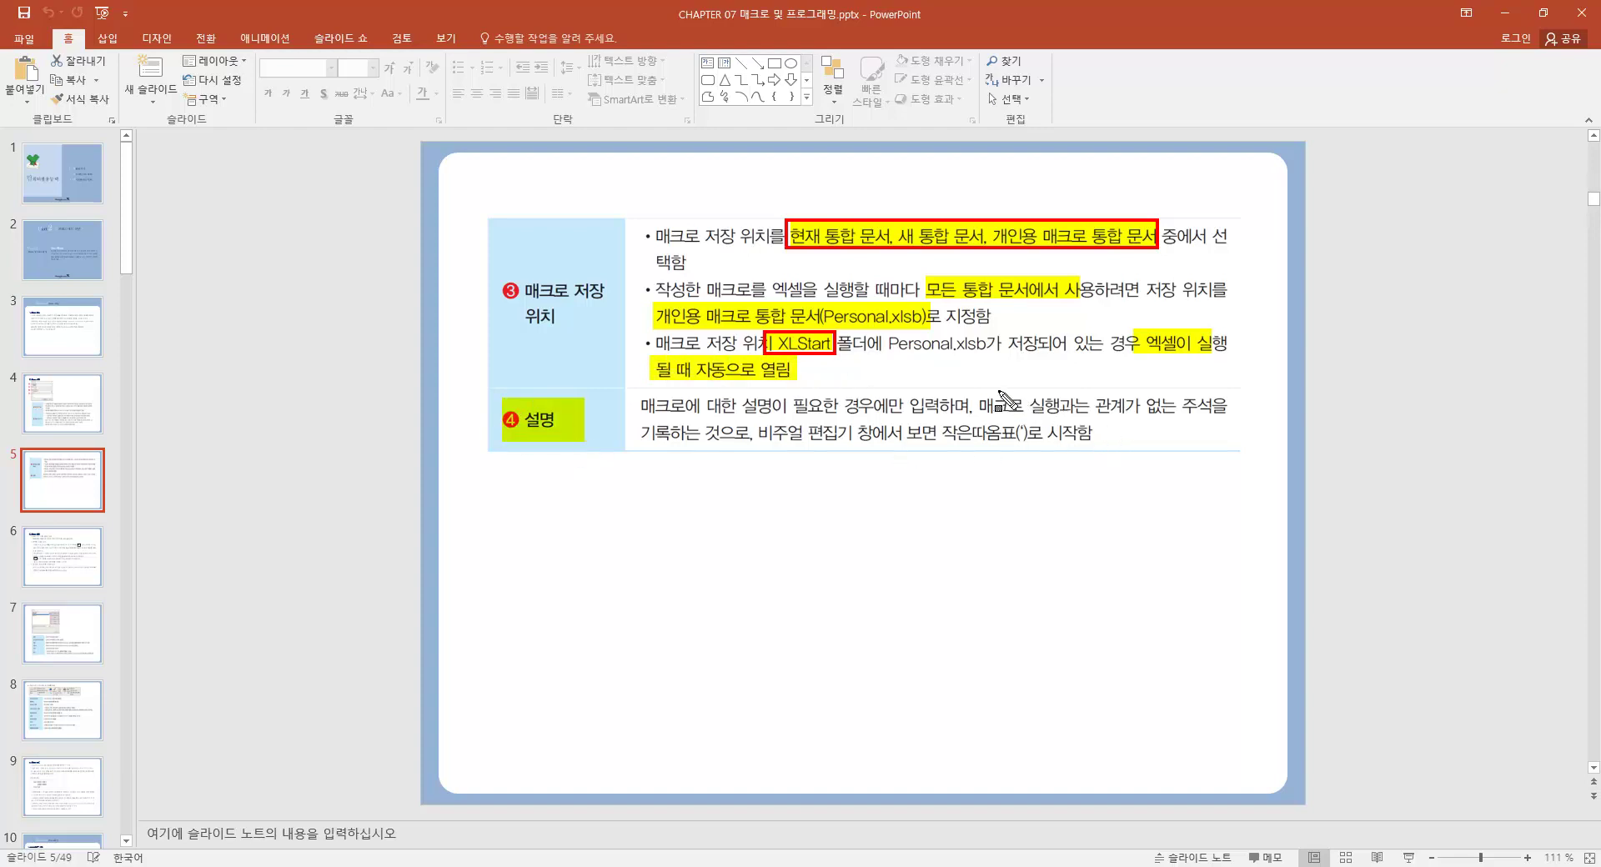
drag(984, 406, 1228, 407)
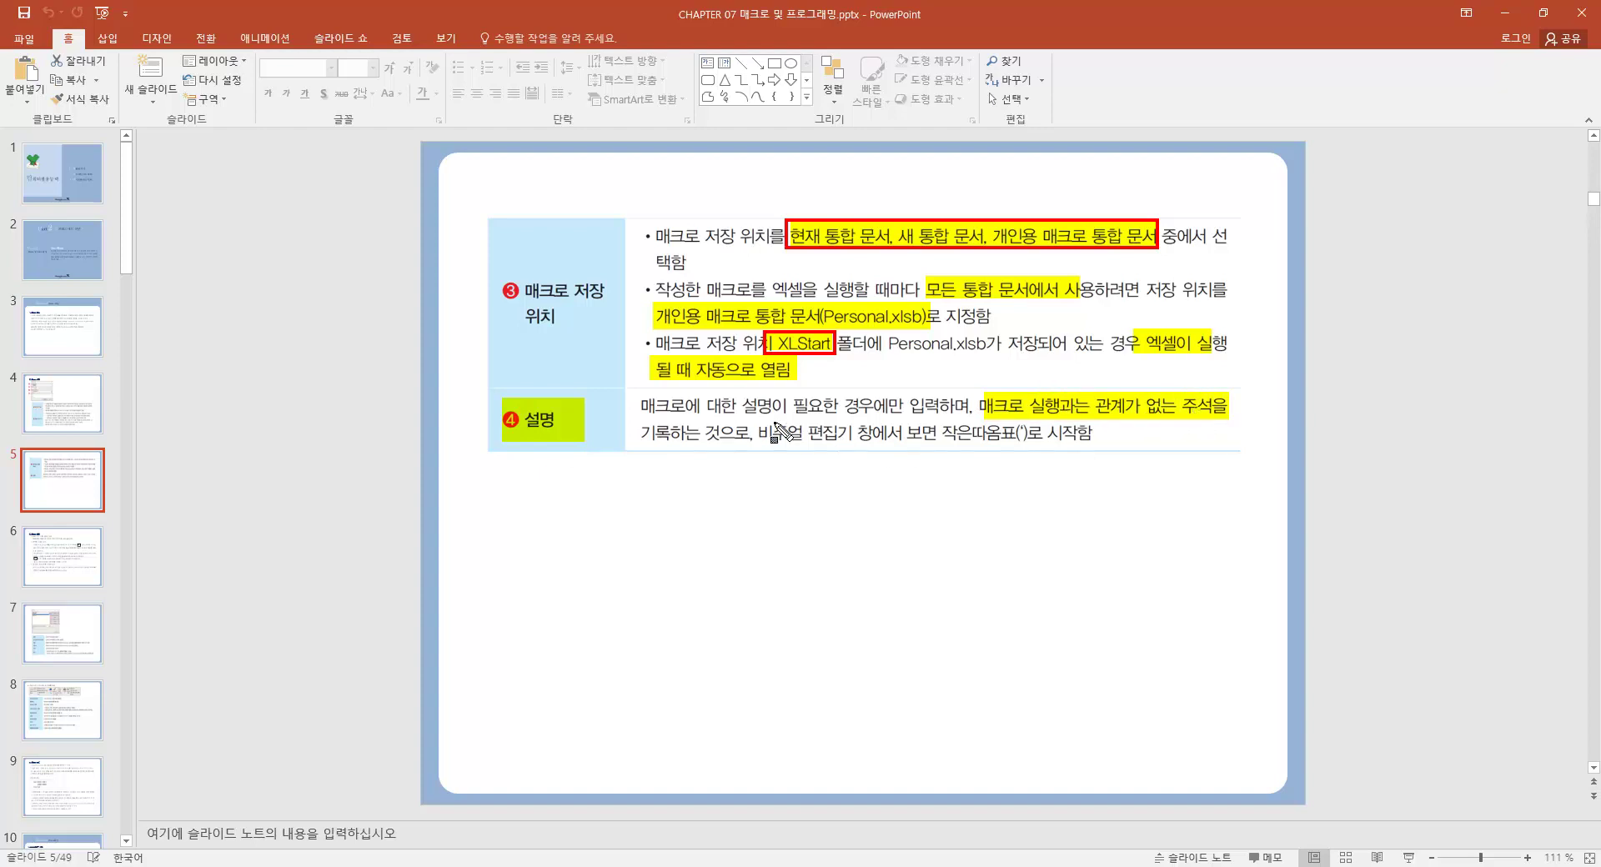
drag(935, 432, 1030, 448)
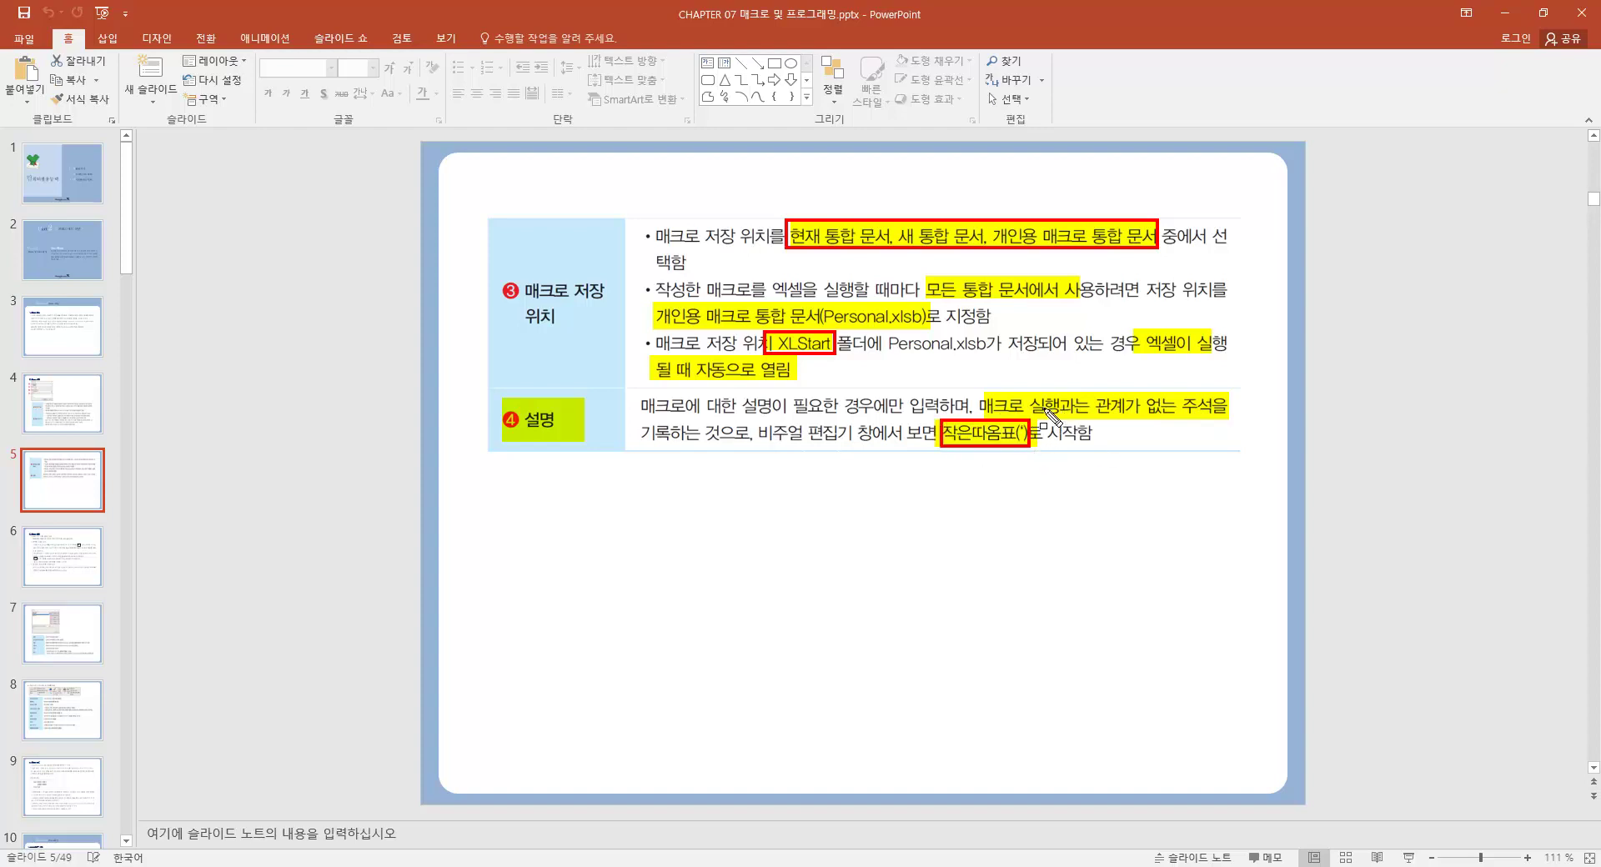
mouse_move(1022, 395)
mouse_down()
mouse_move(1148, 417)
mouse_move(1229, 417)
mouse_move(1231, 395)
mouse_move(1215, 421)
mouse_up()
drag(510, 402, 583, 446)
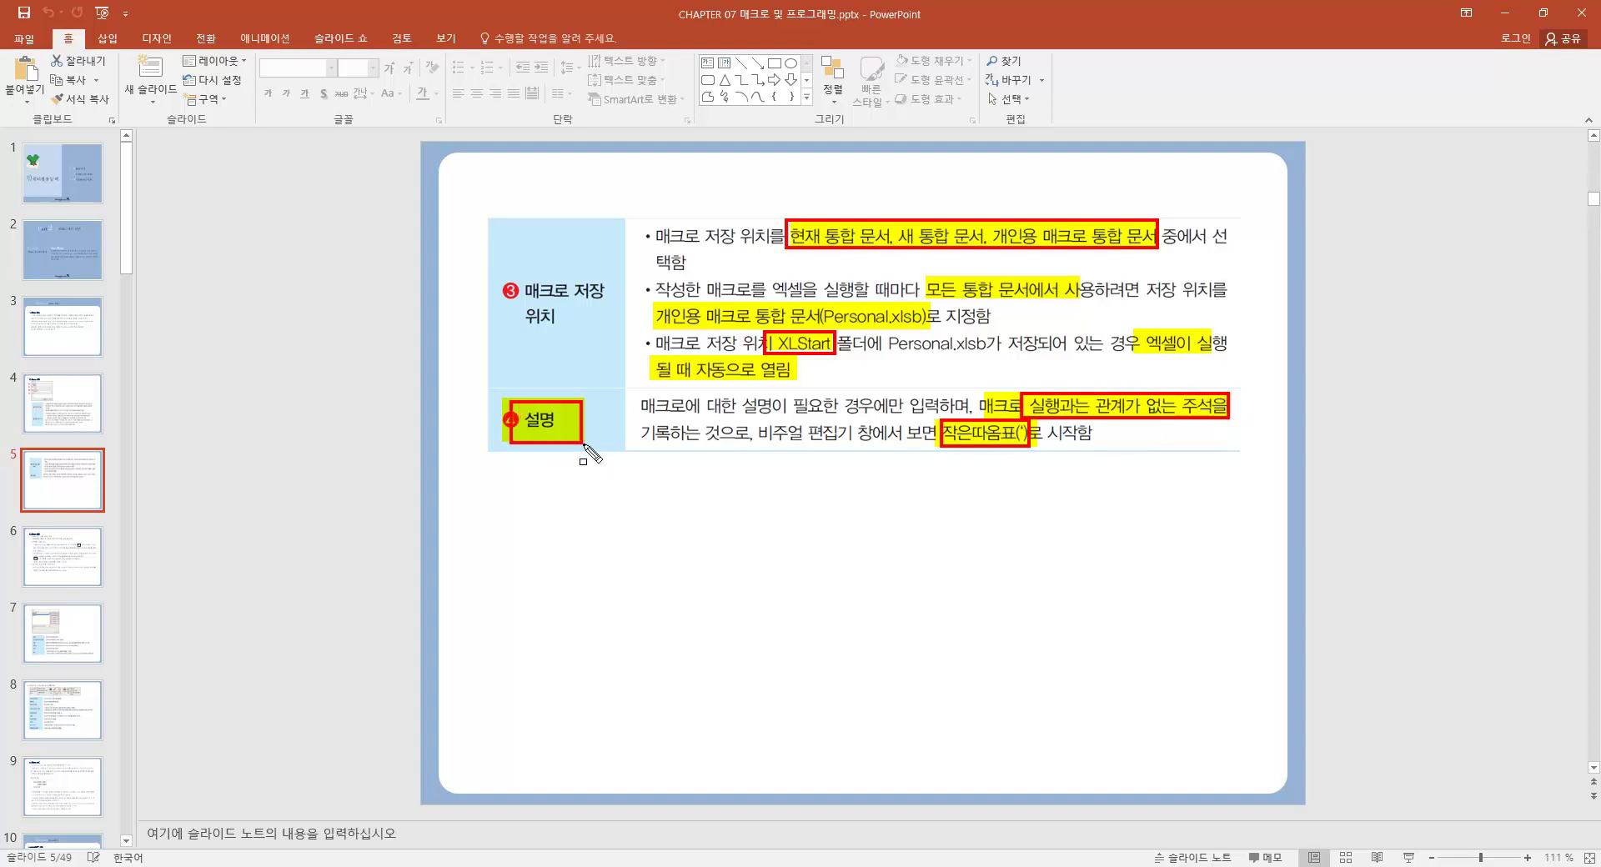
Step: Go to slide 6 and highlight the 매크로 실행 heading and the text about running a macro by shortcut key
scroll(586, 449, down, 1)
drag(493, 213, 609, 213)
mouse_move(527, 242)
mouse_down()
mouse_move(741, 242)
mouse_move(932, 267)
mouse_up()
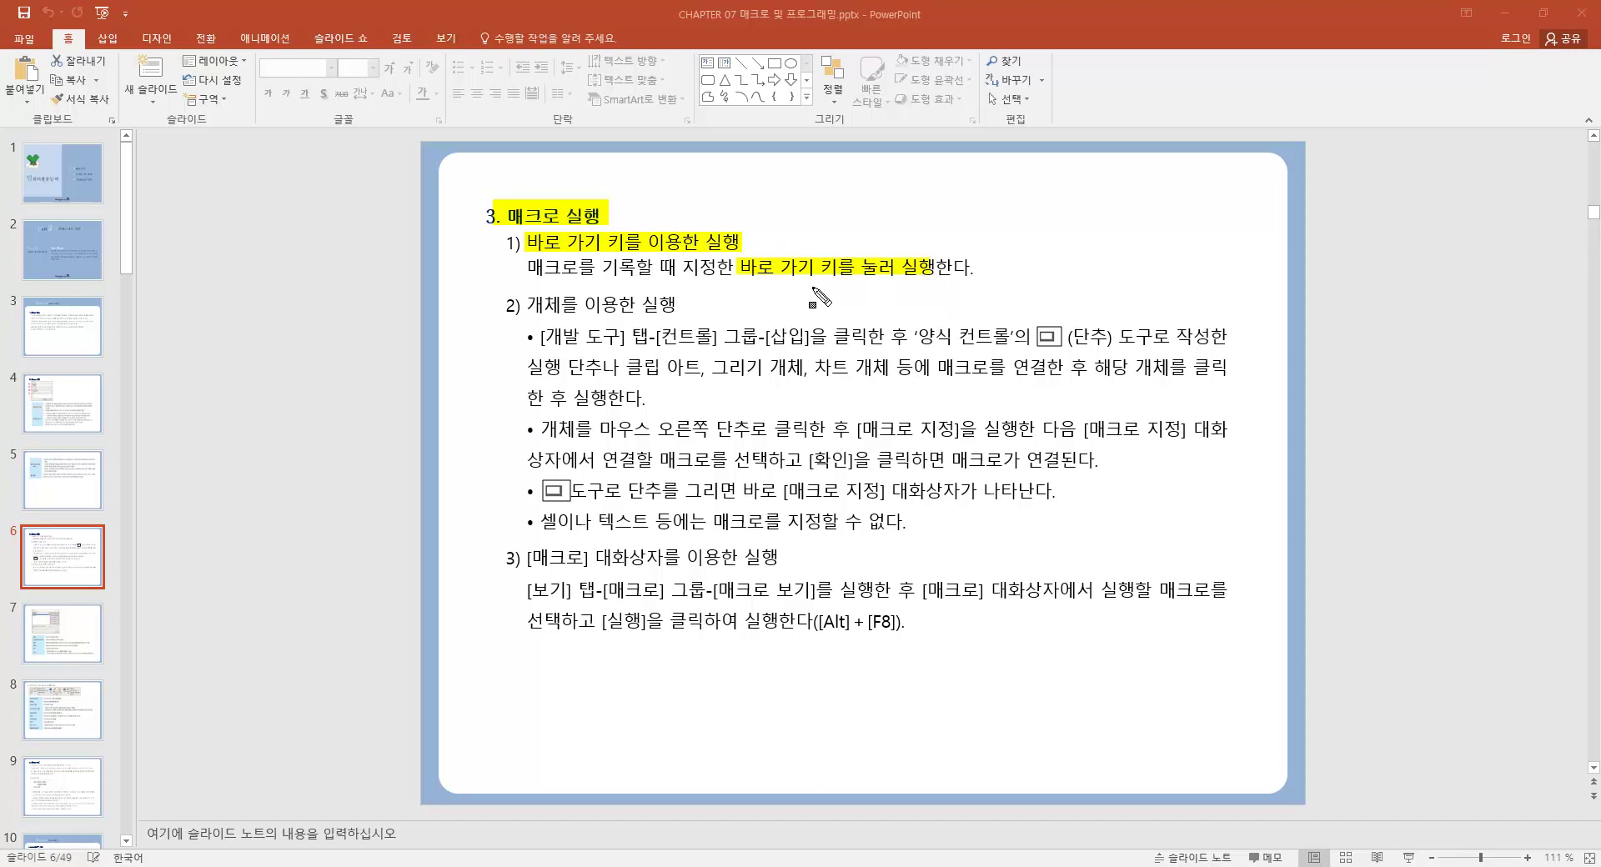
Step: Highlight the key phrases of the 개체를 이용한 실행 section and box the line saying cells and text cannot be assigned macros
drag(527, 300, 676, 302)
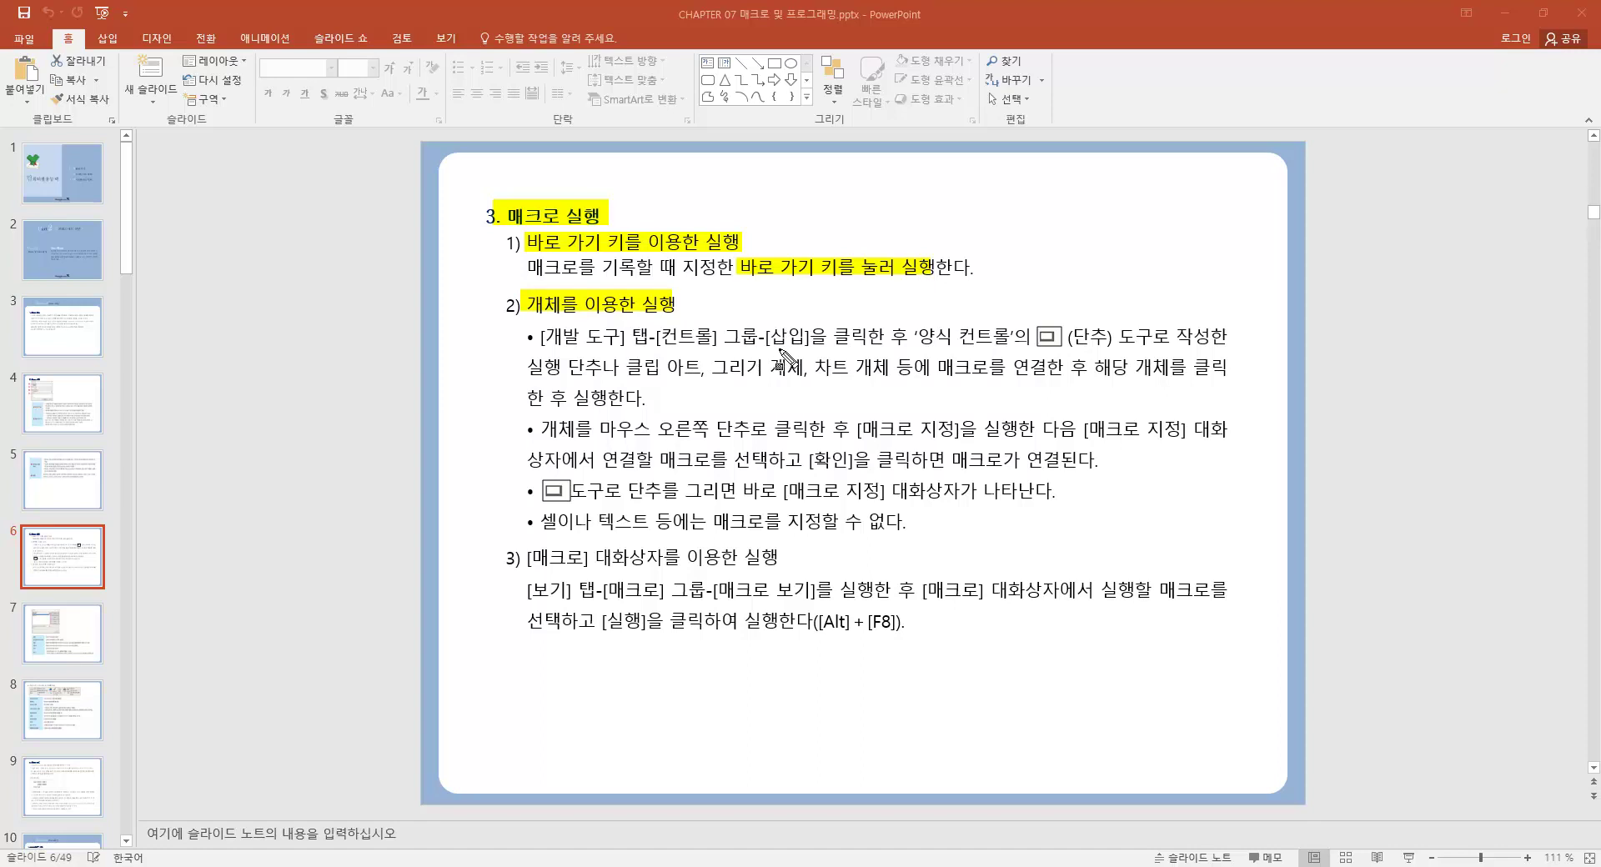
drag(912, 346, 1153, 350)
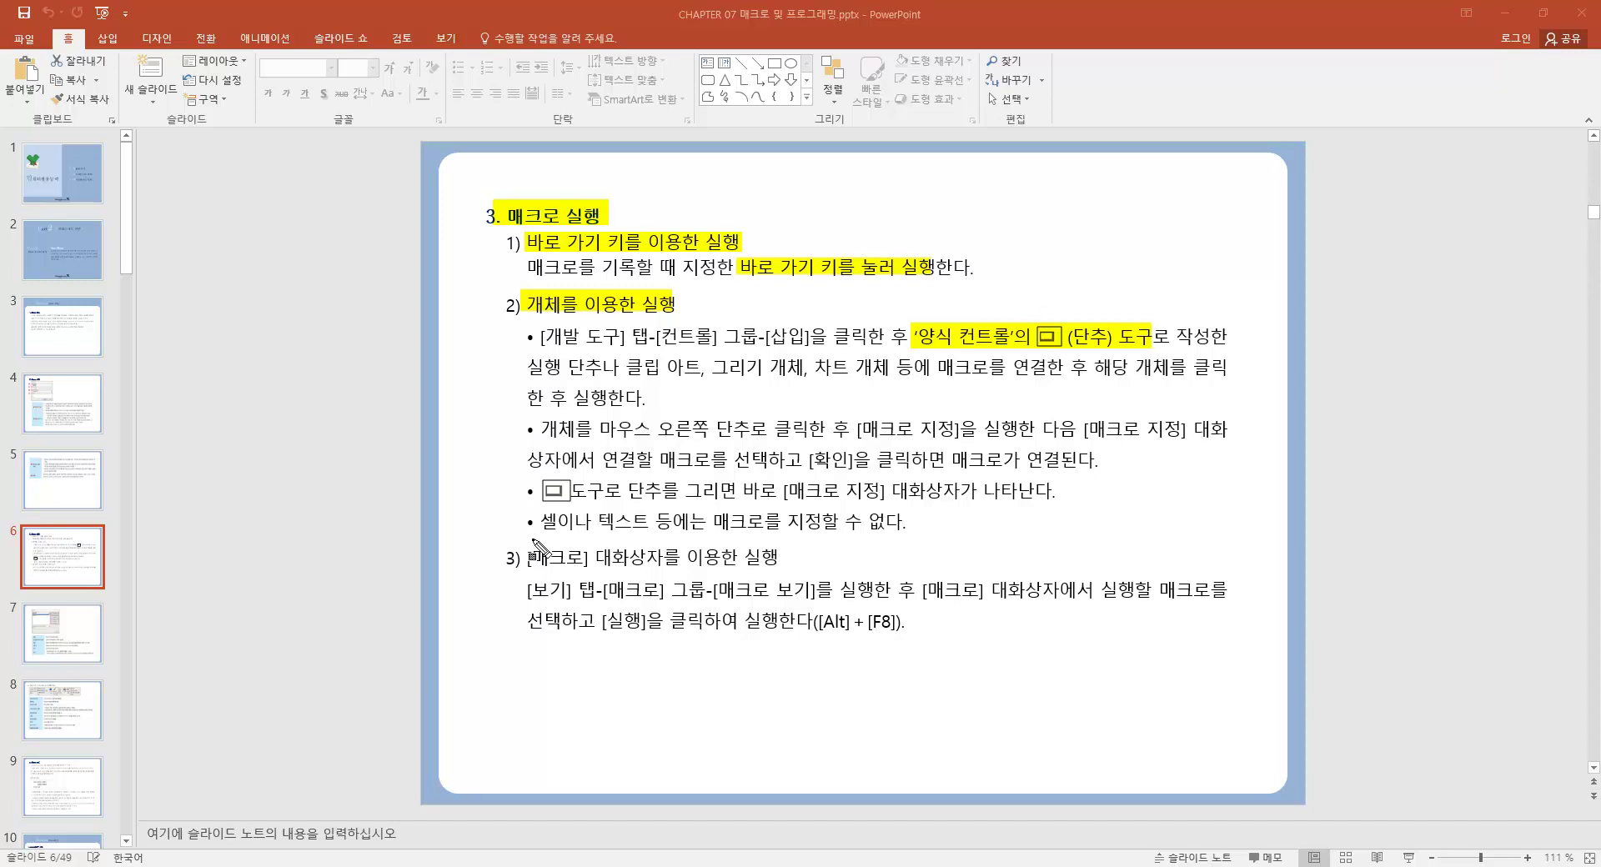
drag(540, 502, 1057, 503)
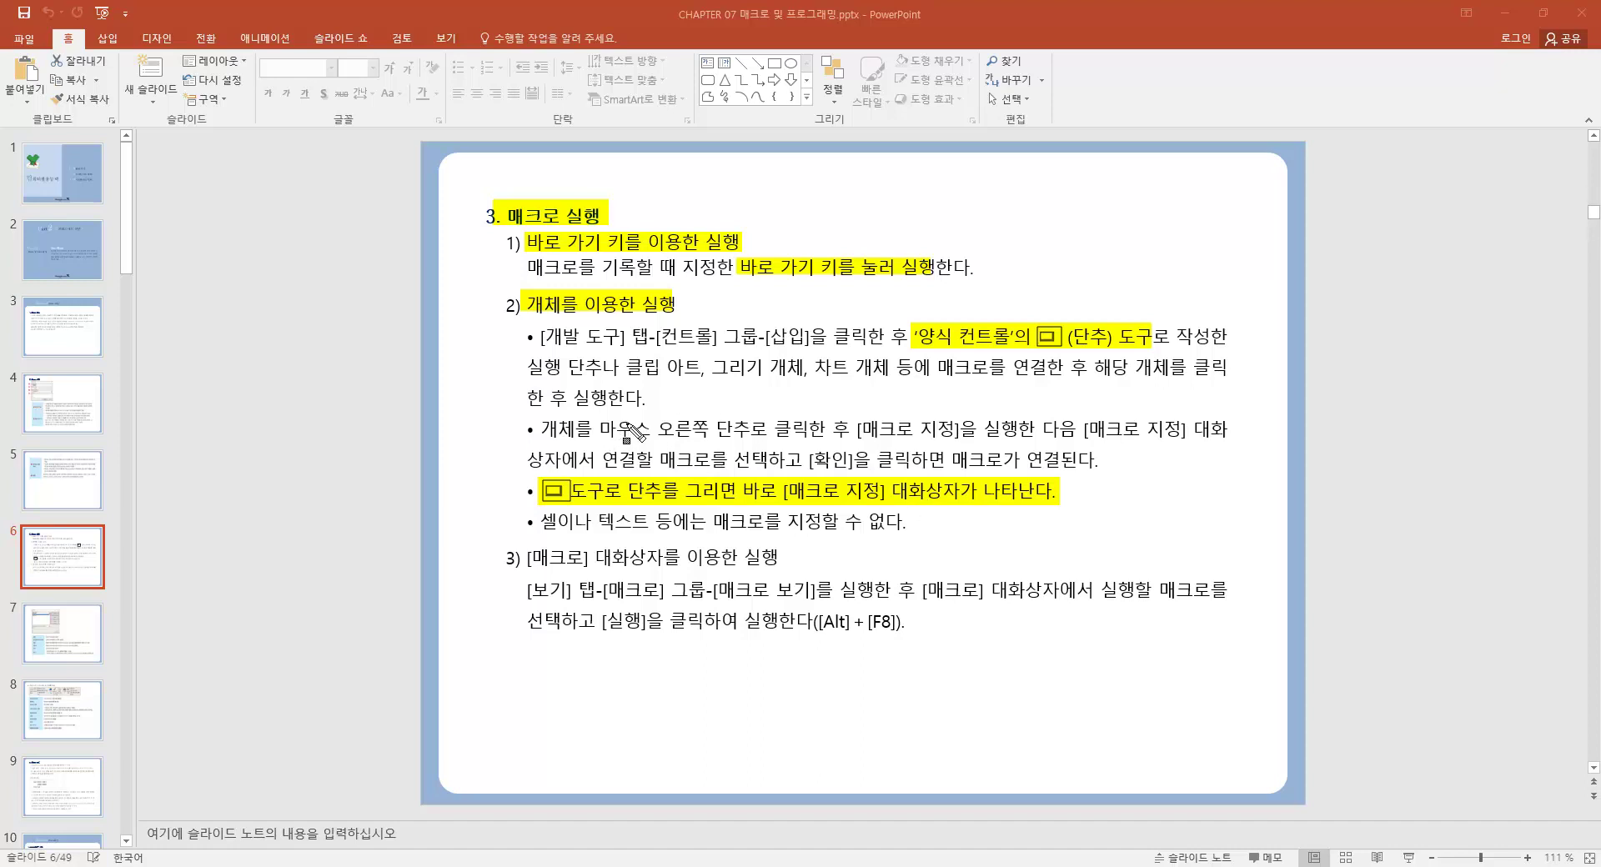
drag(859, 429, 974, 443)
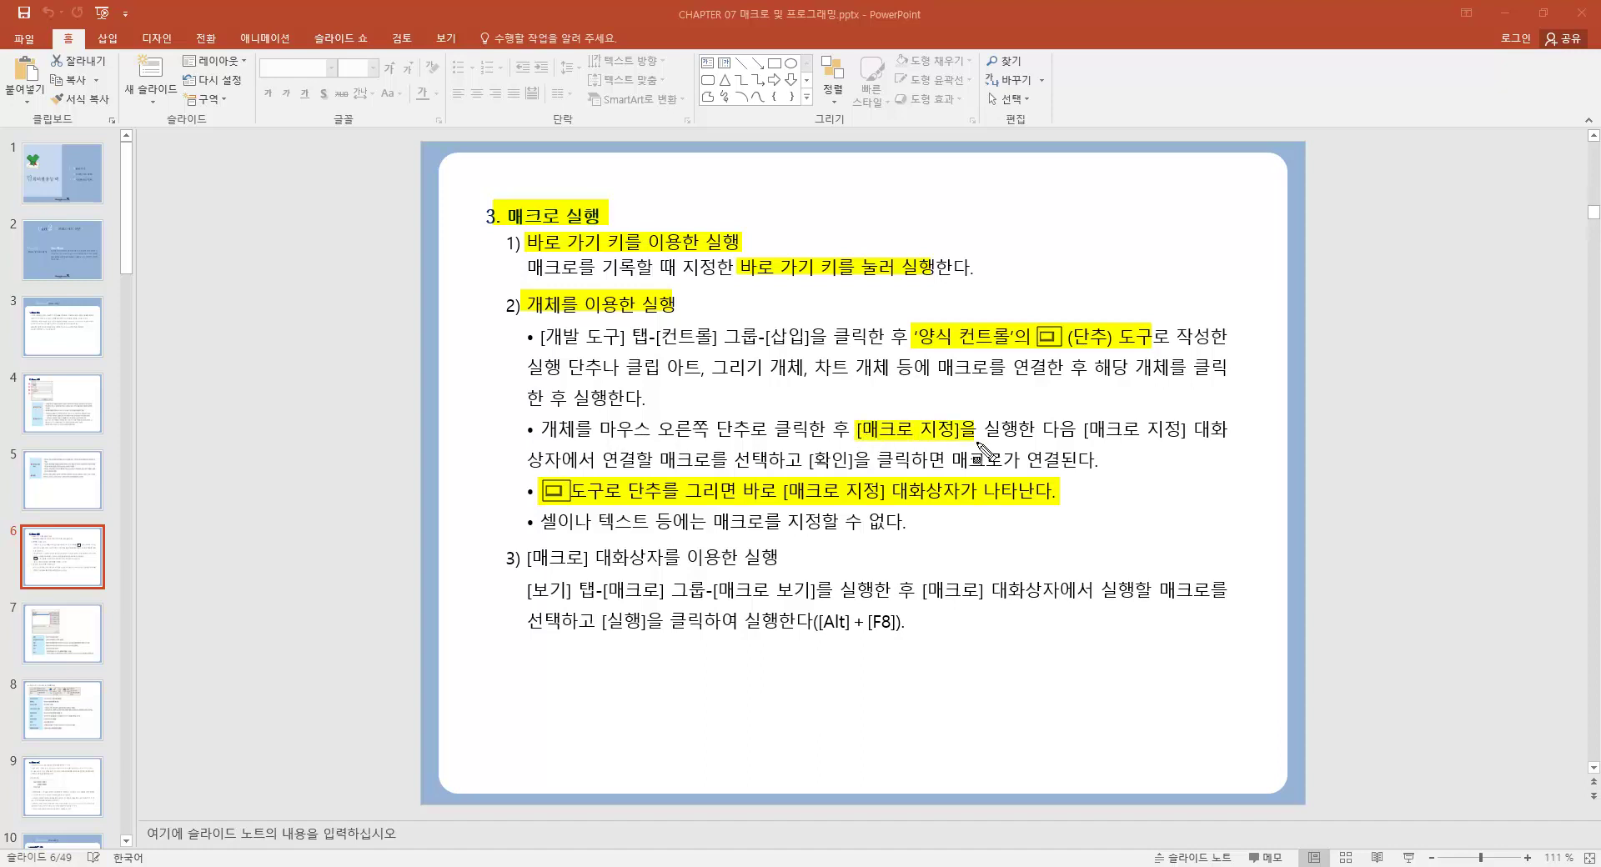
drag(594, 459, 754, 461)
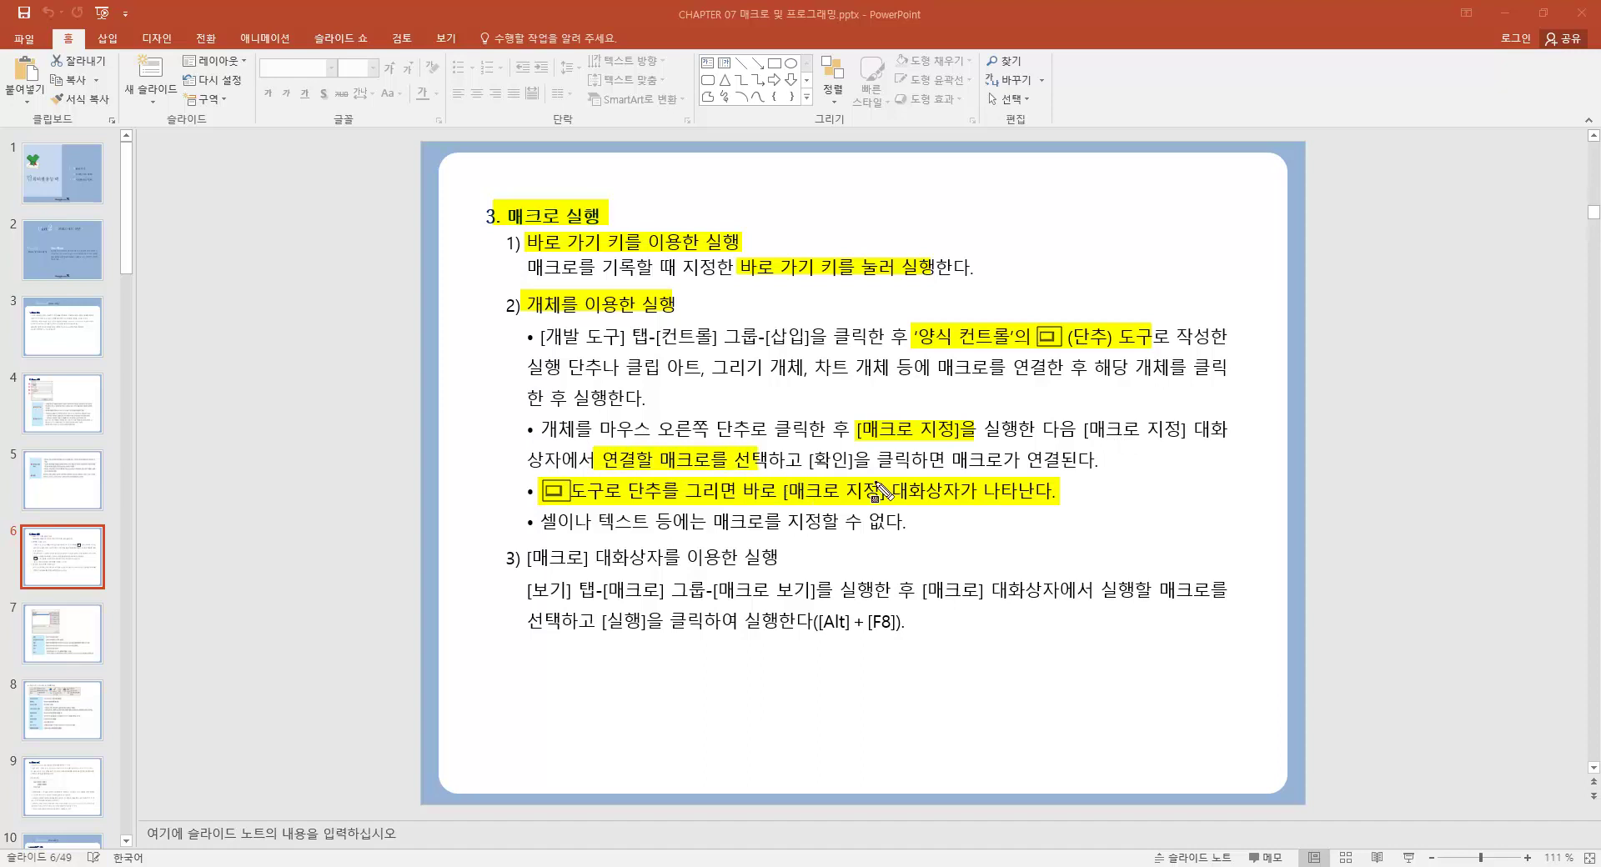
drag(531, 509, 919, 538)
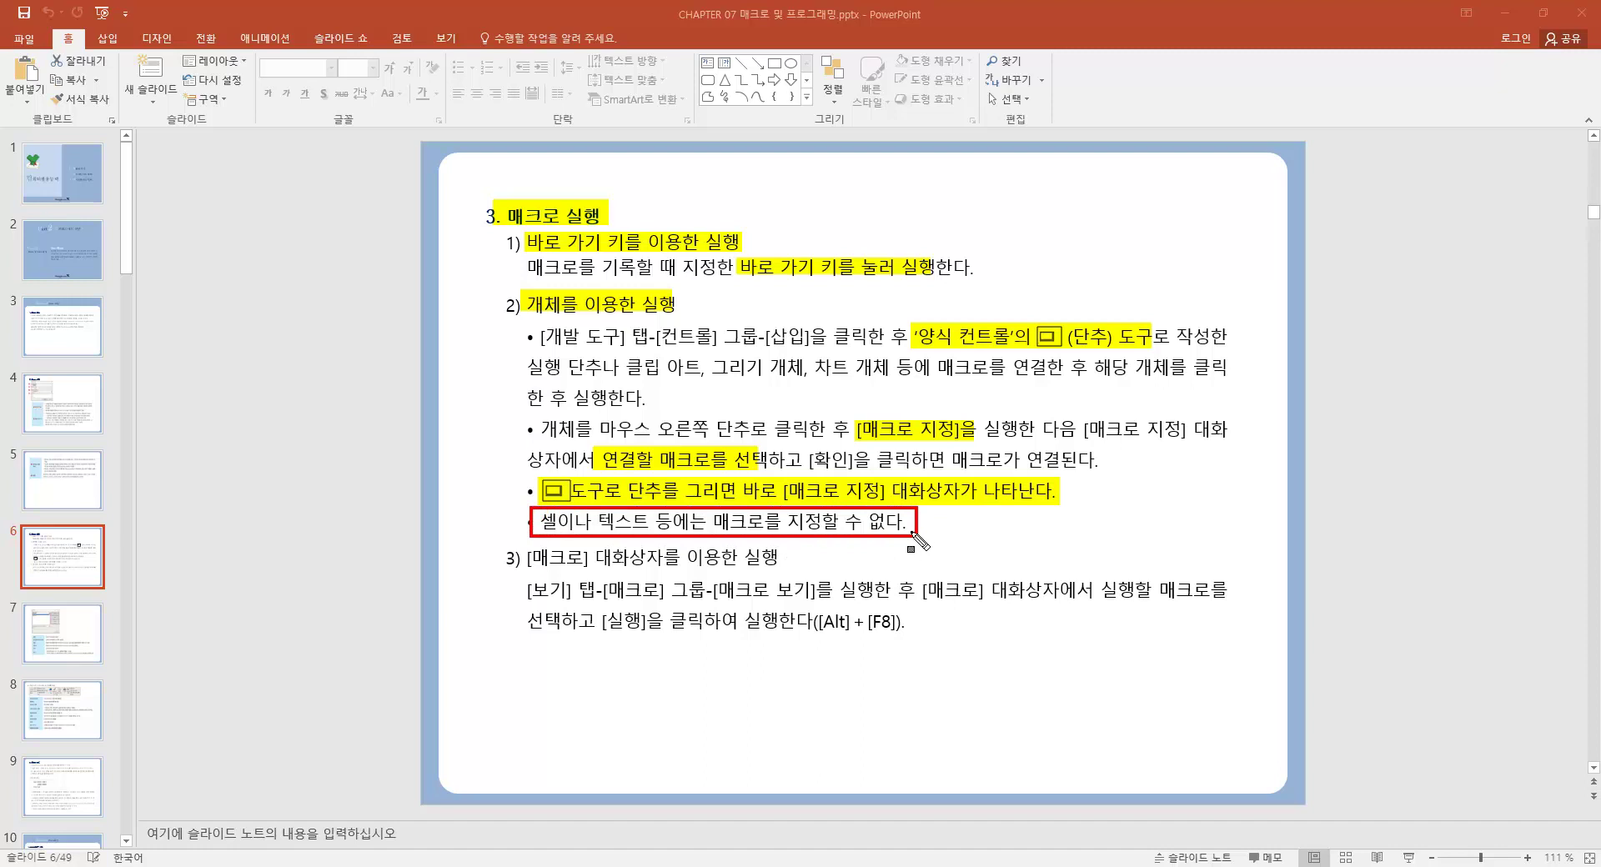
drag(535, 534, 909, 536)
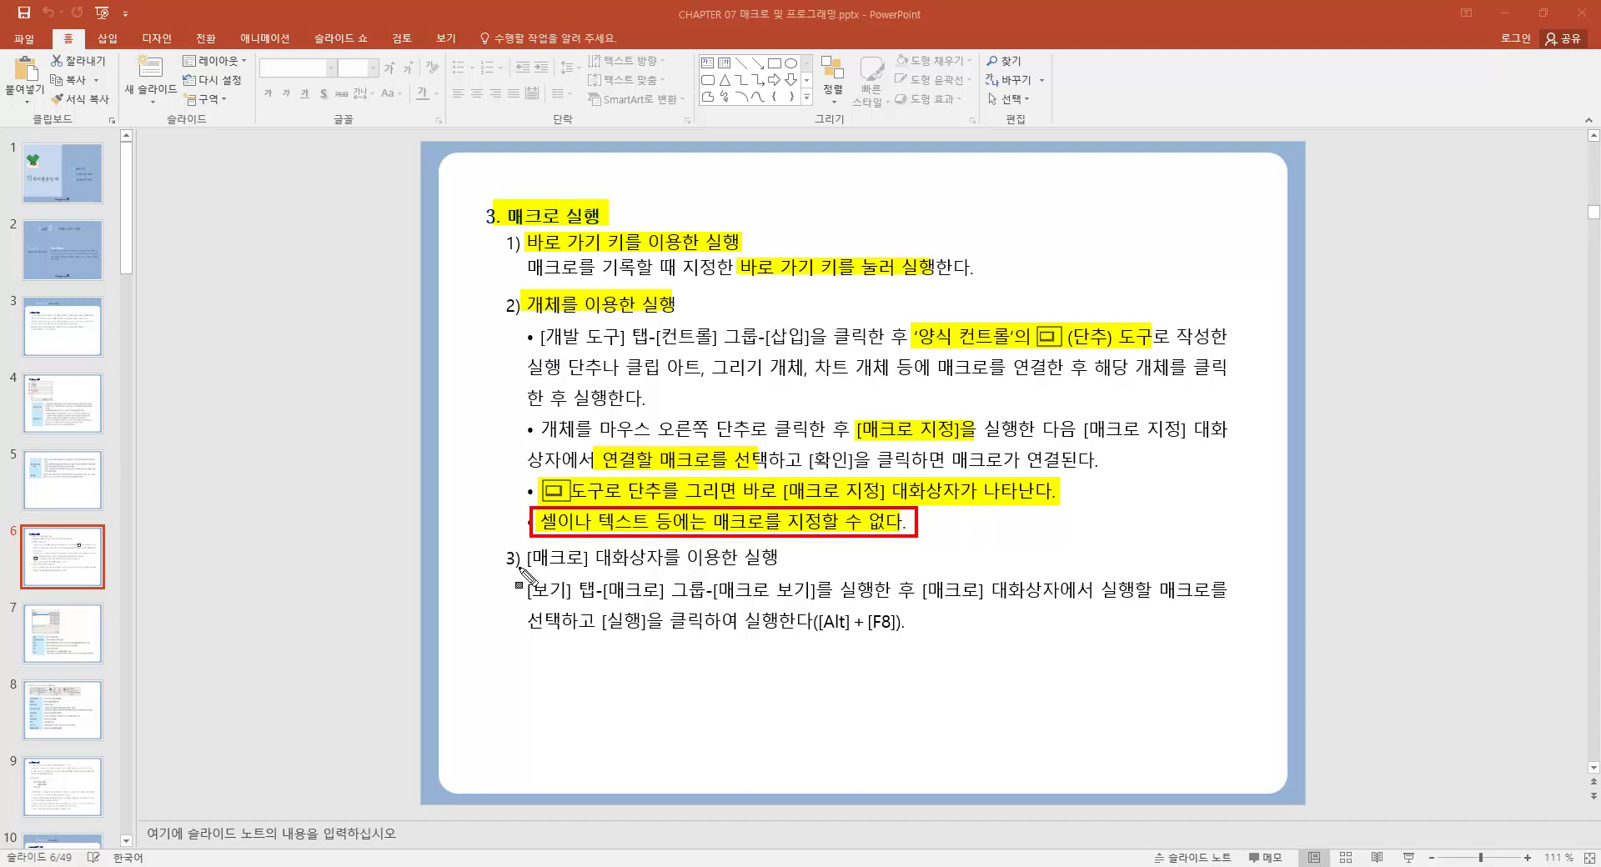
Step: Highlight the [매크로] 대화상자를 이용한 실행 heading, its [Alt]+[F8] shortcut and the [실행] button name, and clear the slide's annotations
drag(517, 557, 779, 557)
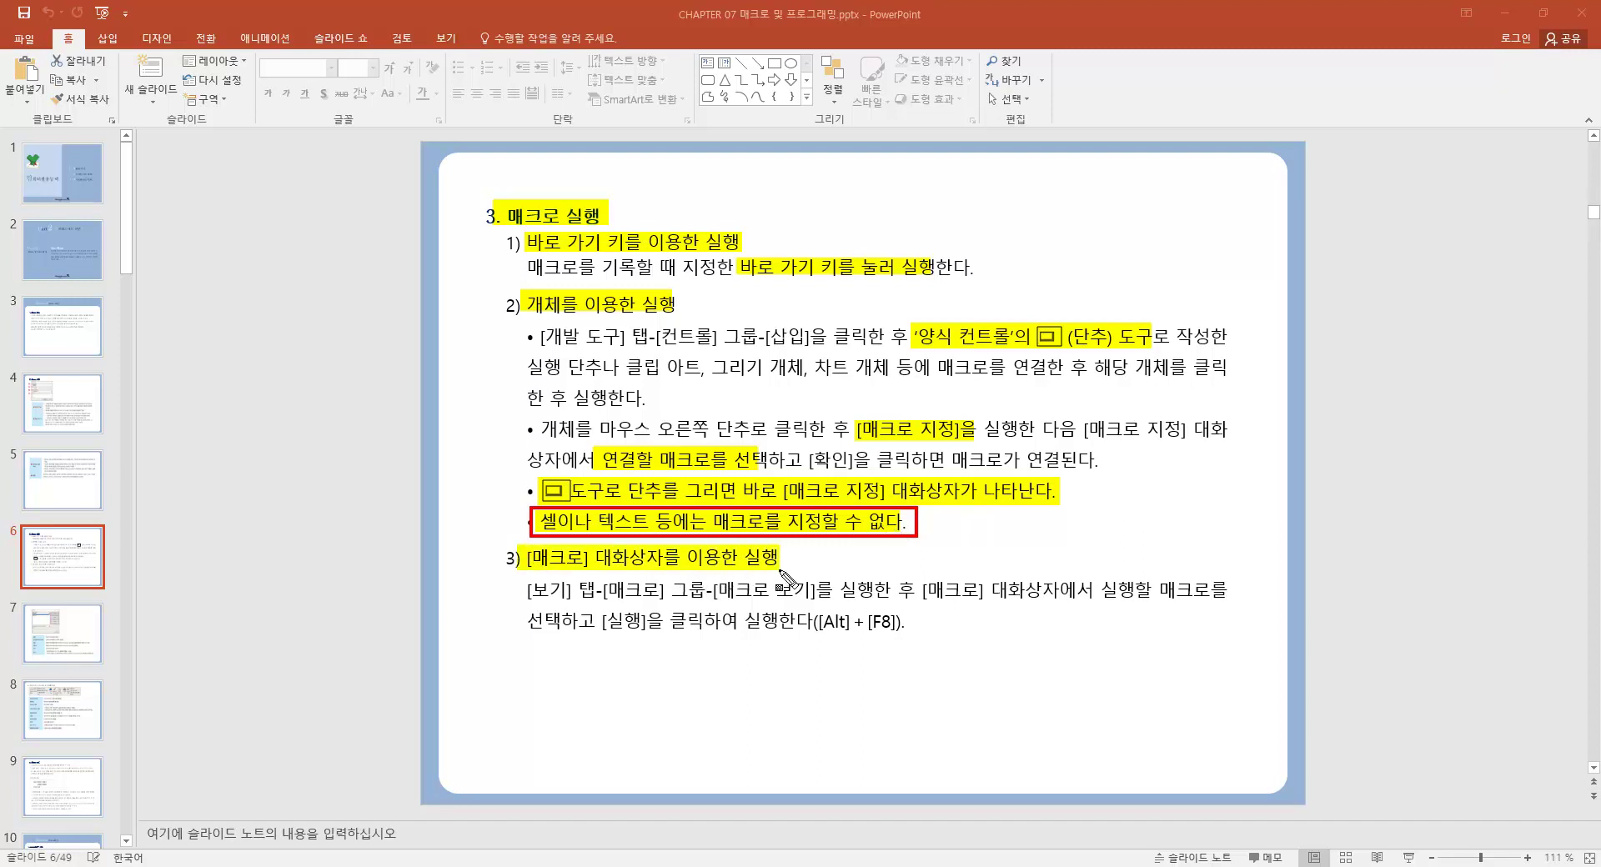
drag(813, 622, 907, 622)
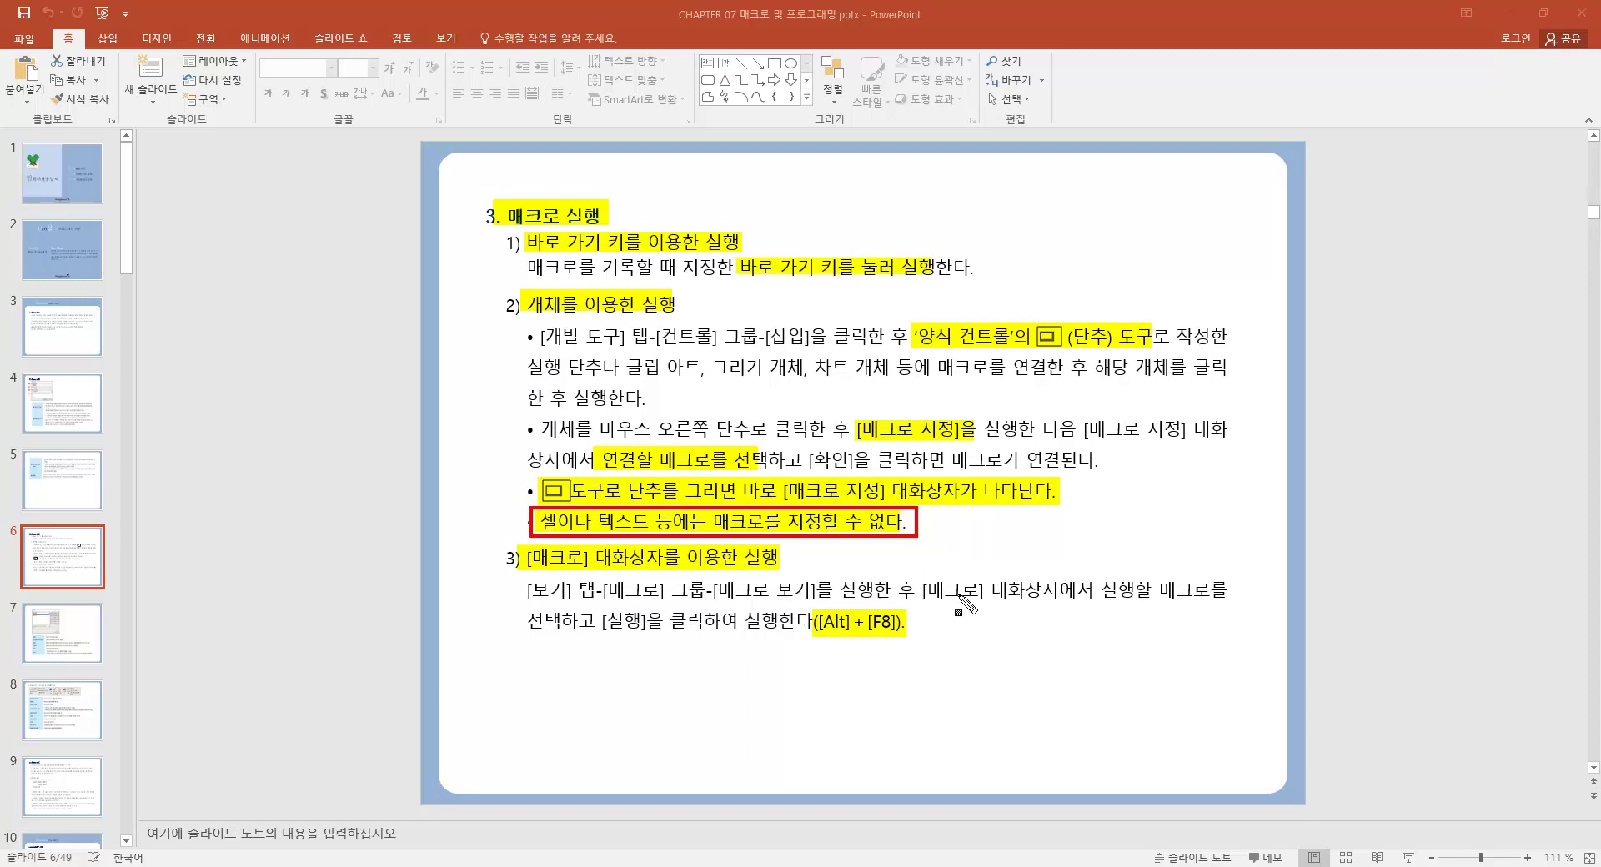
drag(598, 614, 643, 632)
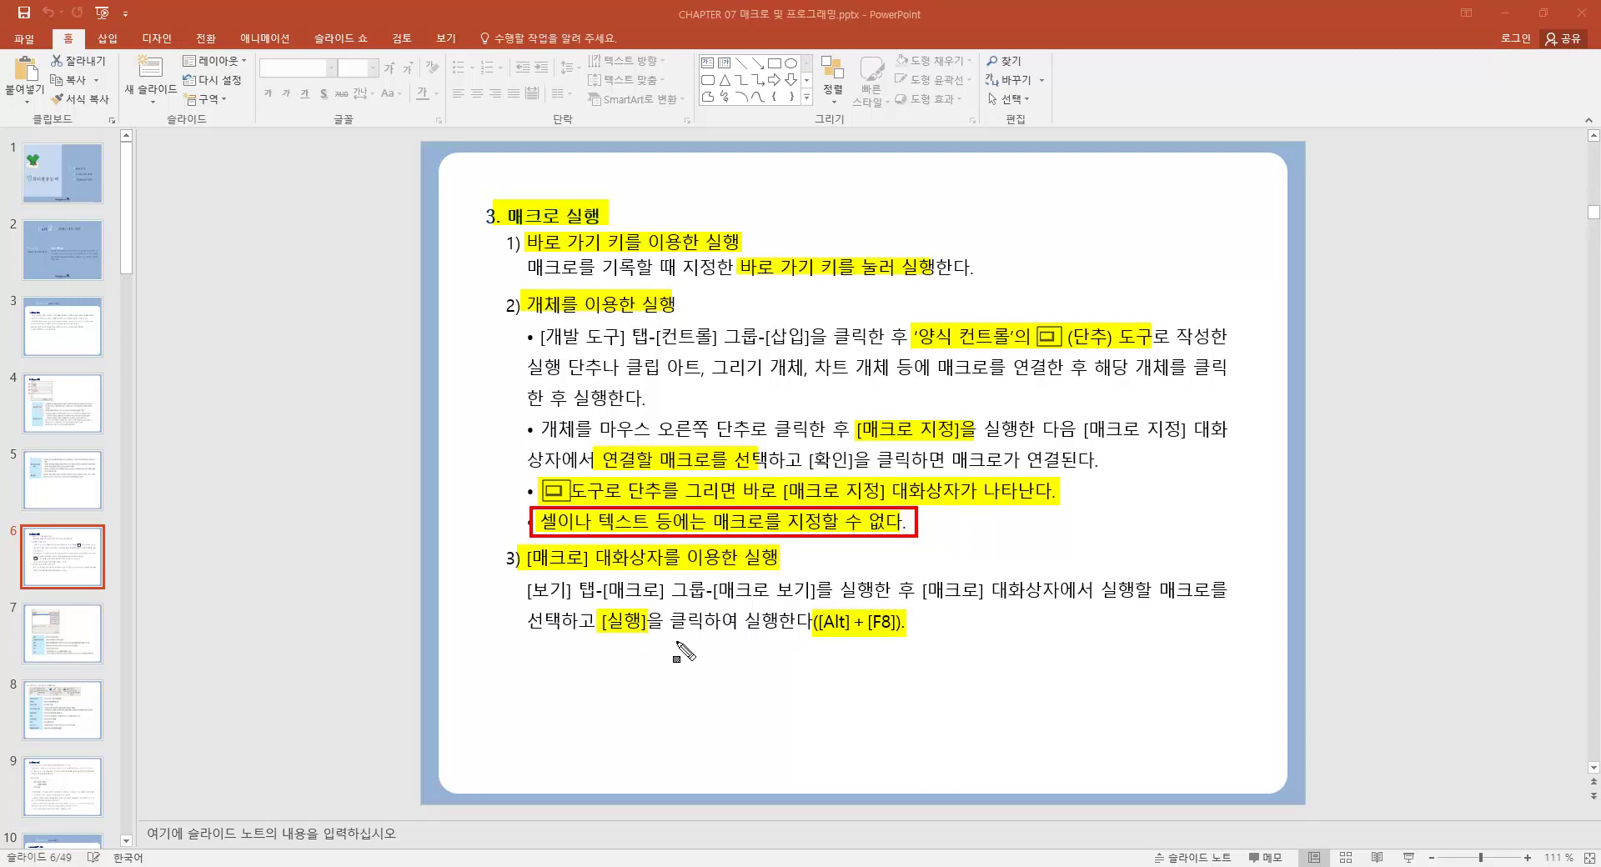
key(e)
Step: Open slide 7 and highlight the 매크로 dialog title, the 실행 button and row, and the 한 단계씩 코드 실행 label
click(83, 633)
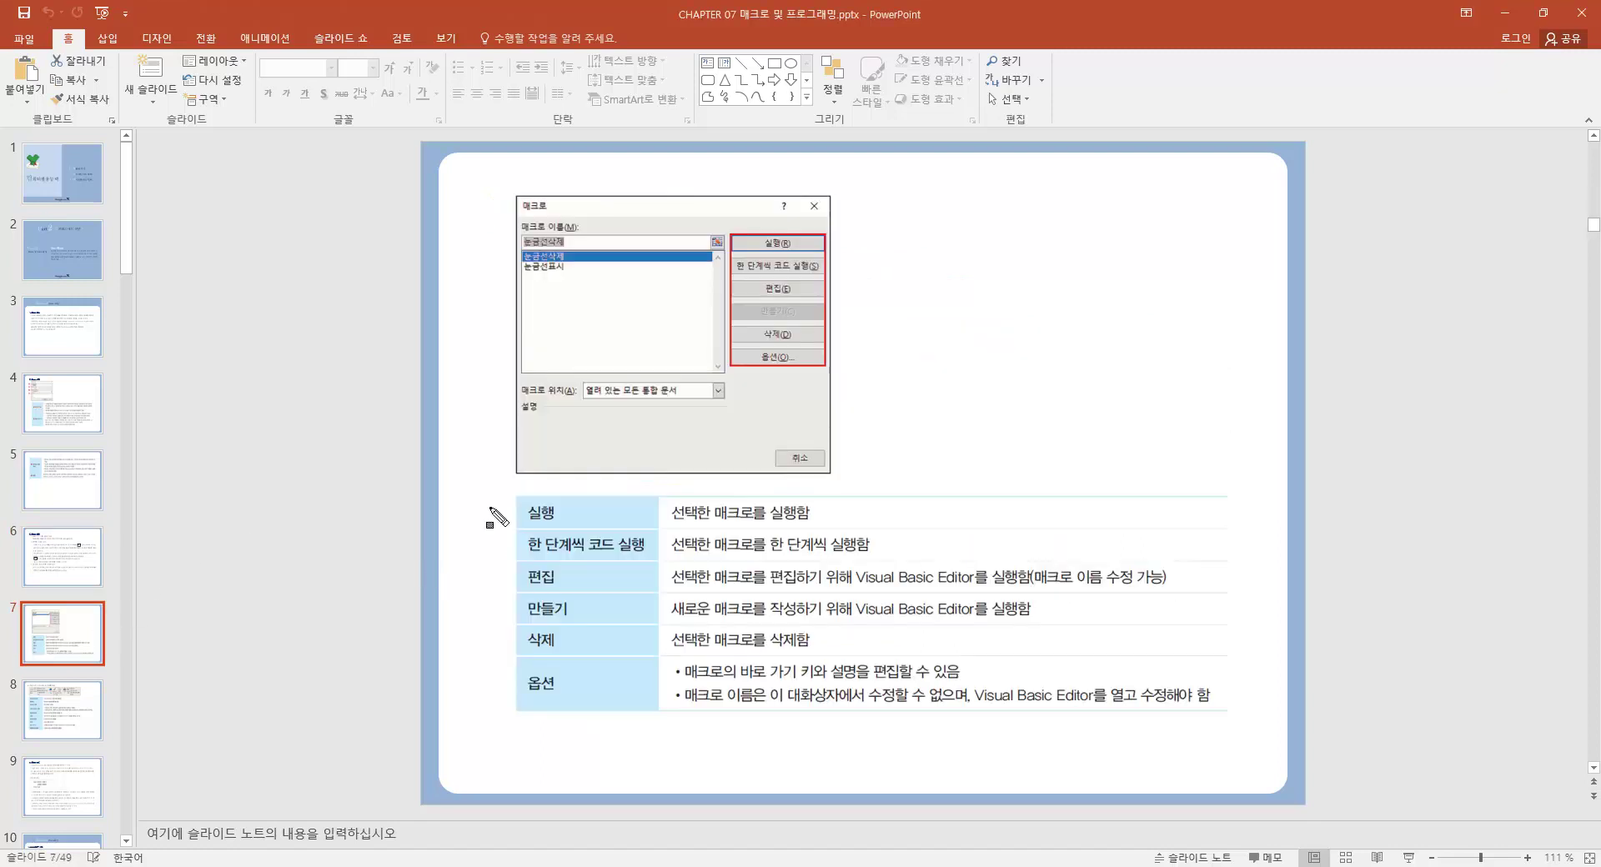
drag(507, 205, 575, 206)
drag(750, 243, 799, 243)
drag(523, 512, 808, 512)
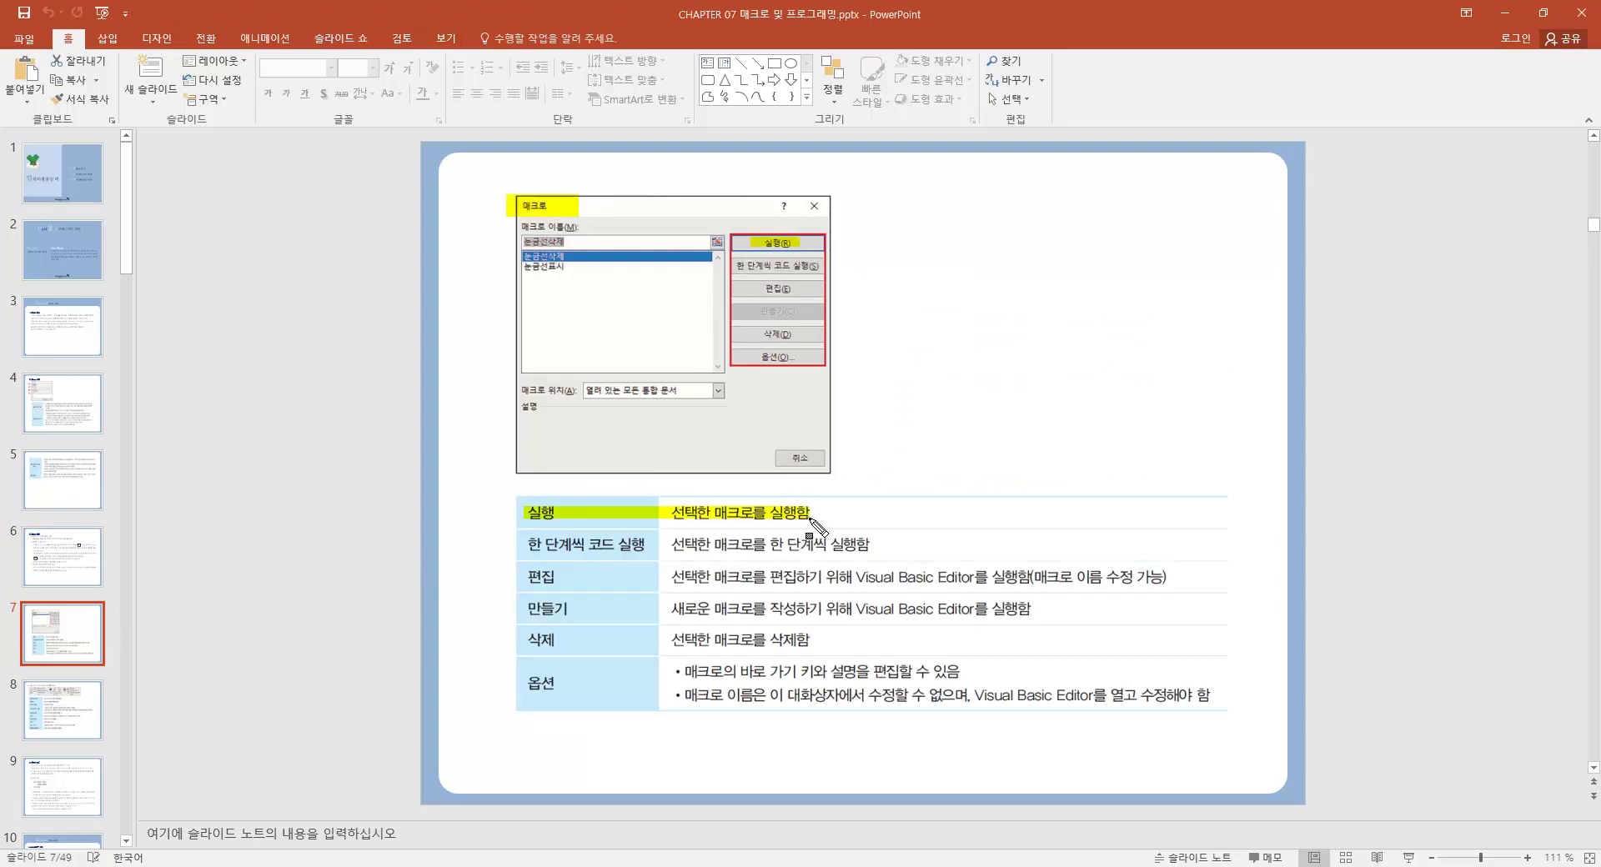
drag(524, 544, 647, 544)
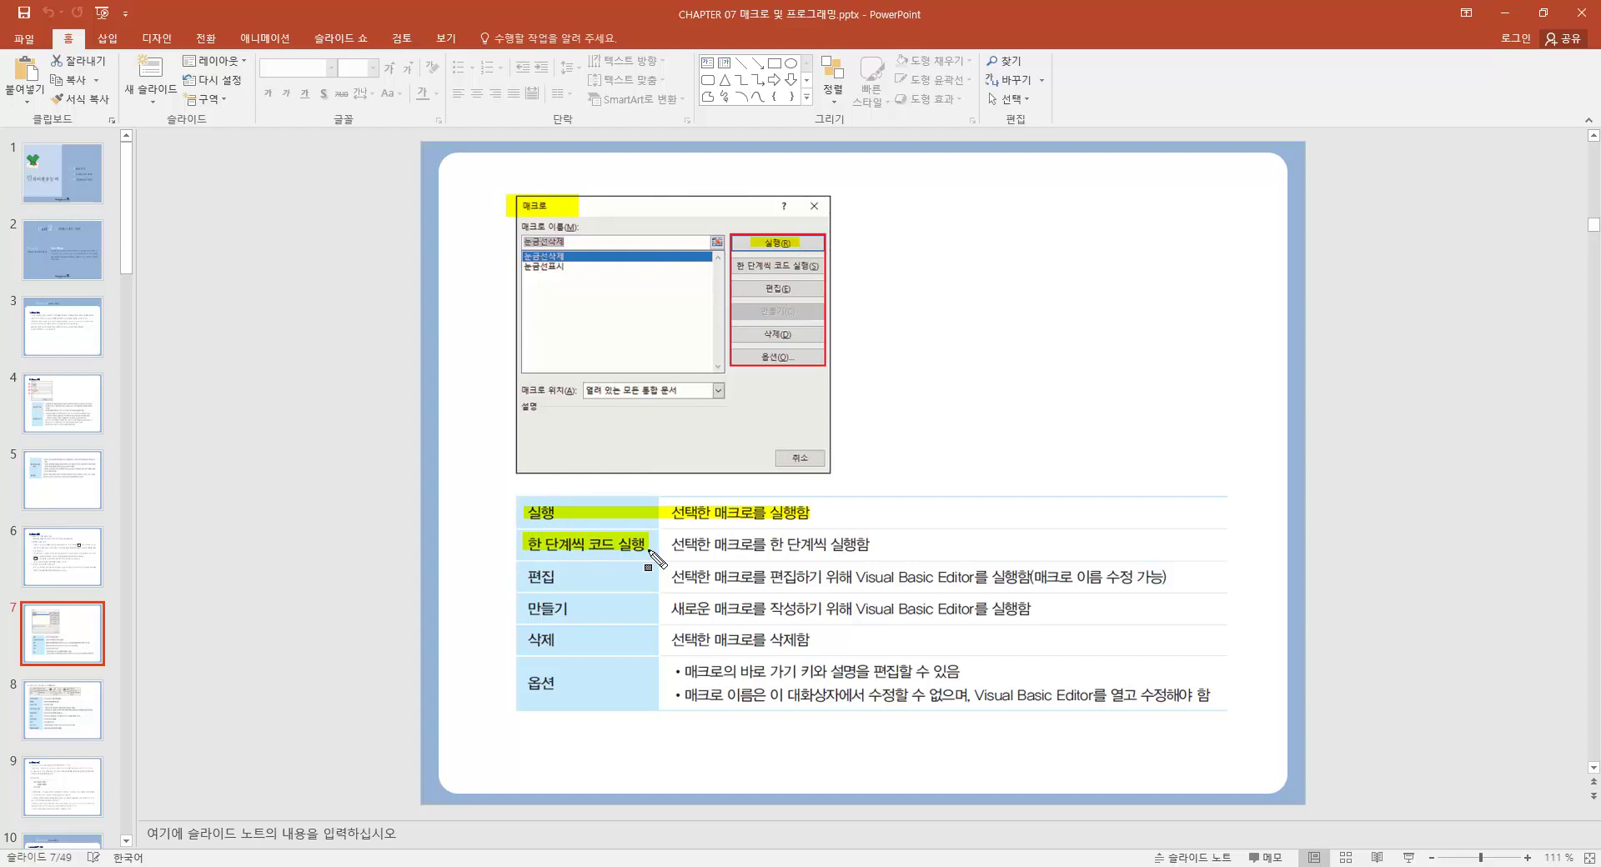
Step: Highlight the 한 단계씩 코드 실행 and 편집 buttons, and mark the 편집 row's label, Visual Basic Editor and 매크로 이름 수정 가능 with highlights and boxes
mouse_move(737, 265)
mouse_down()
mouse_move(821, 265)
mouse_move(813, 289)
mouse_up()
drag(517, 565, 571, 591)
mouse_move(848, 567)
mouse_down()
mouse_move(976, 592)
mouse_move(1173, 589)
mouse_up()
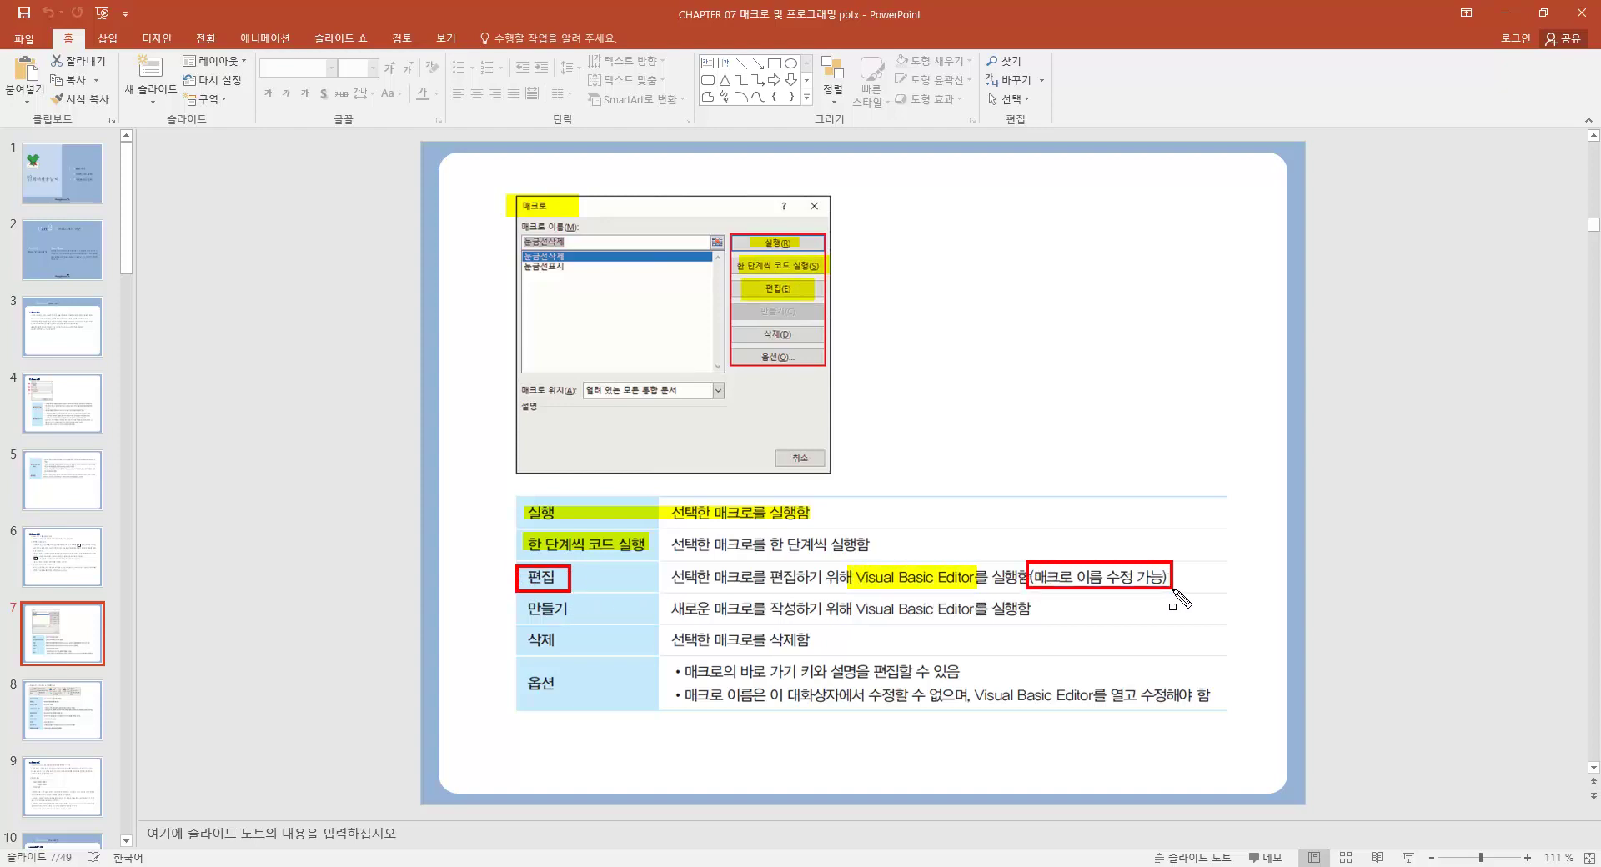
drag(520, 577, 553, 577)
drag(1041, 577, 1165, 577)
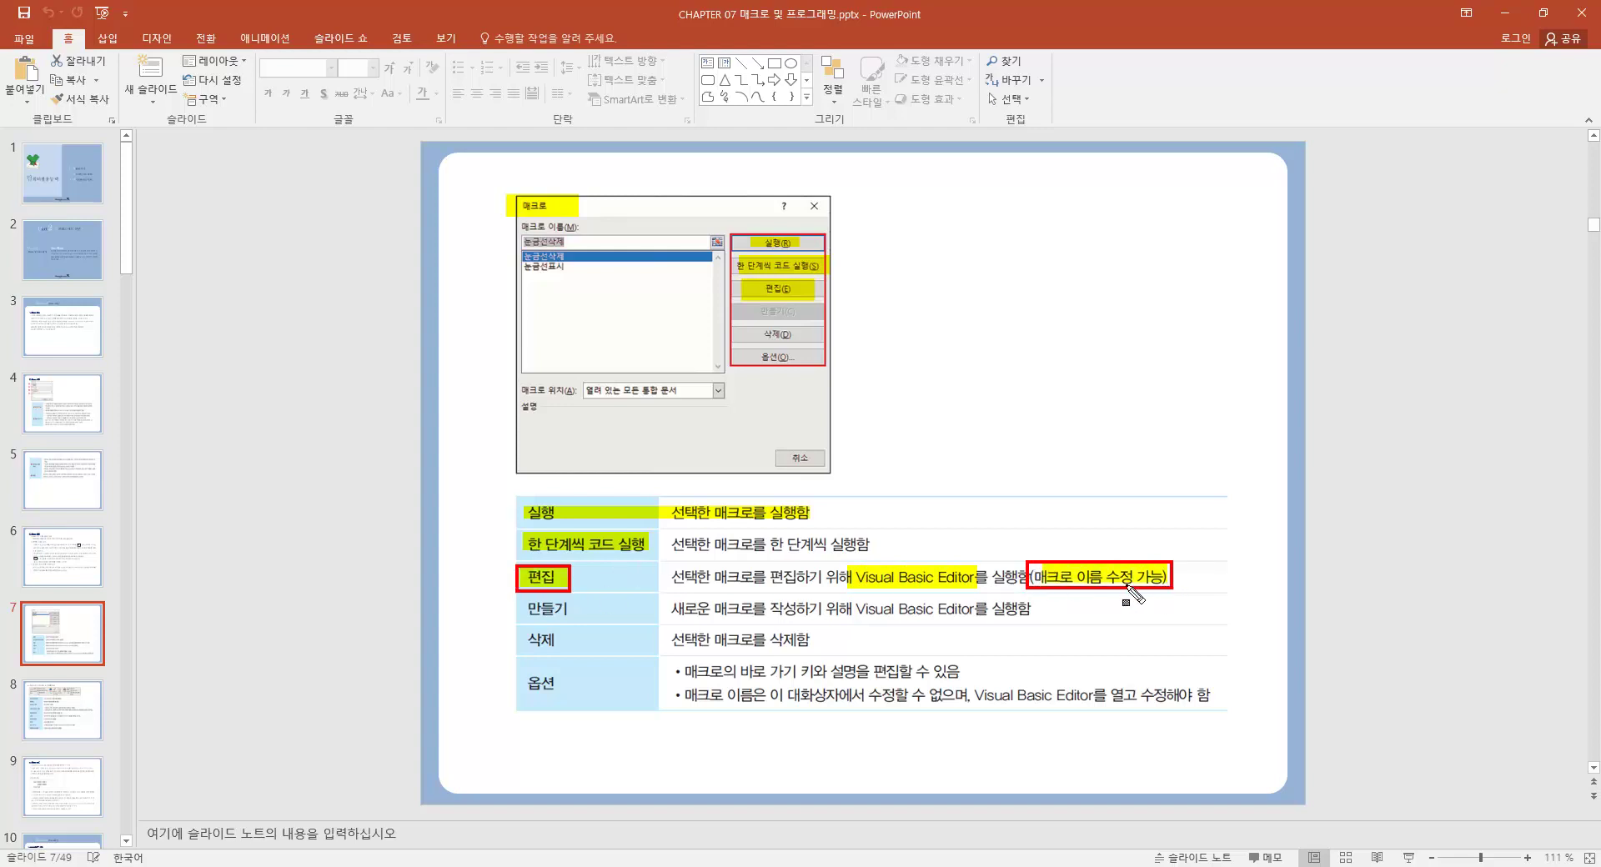
Step: Highlight the 만들기 and 삭제 labels, their descriptions in the table and their buttons in the pictured dialog
drag(515, 608, 569, 608)
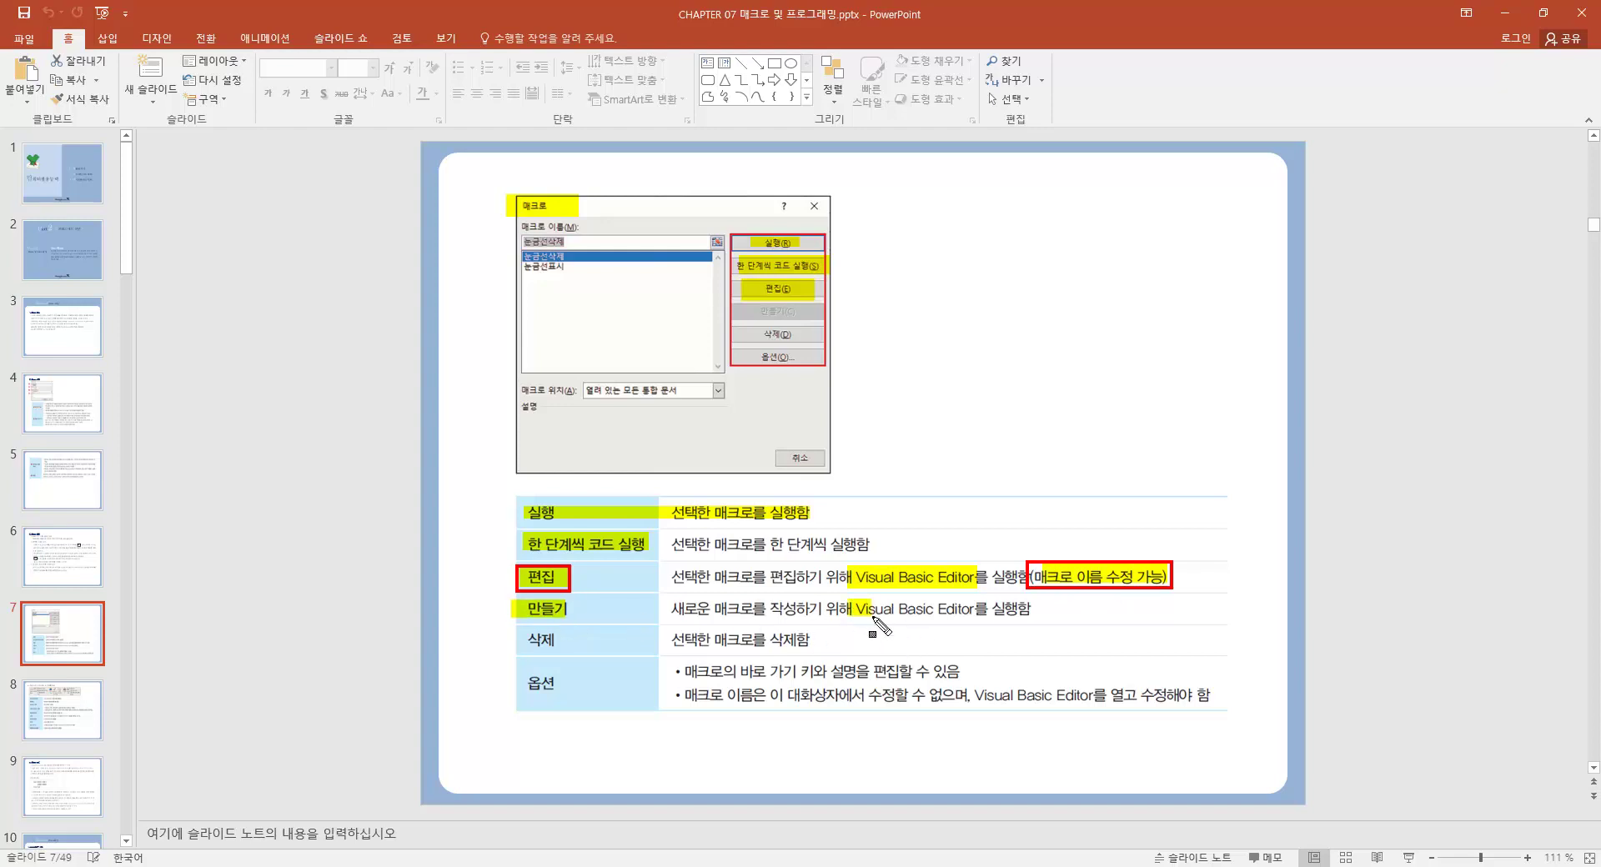
drag(852, 610, 1034, 610)
mouse_move(744, 311)
mouse_down()
mouse_move(811, 311)
mouse_move(766, 322)
mouse_move(796, 319)
mouse_up()
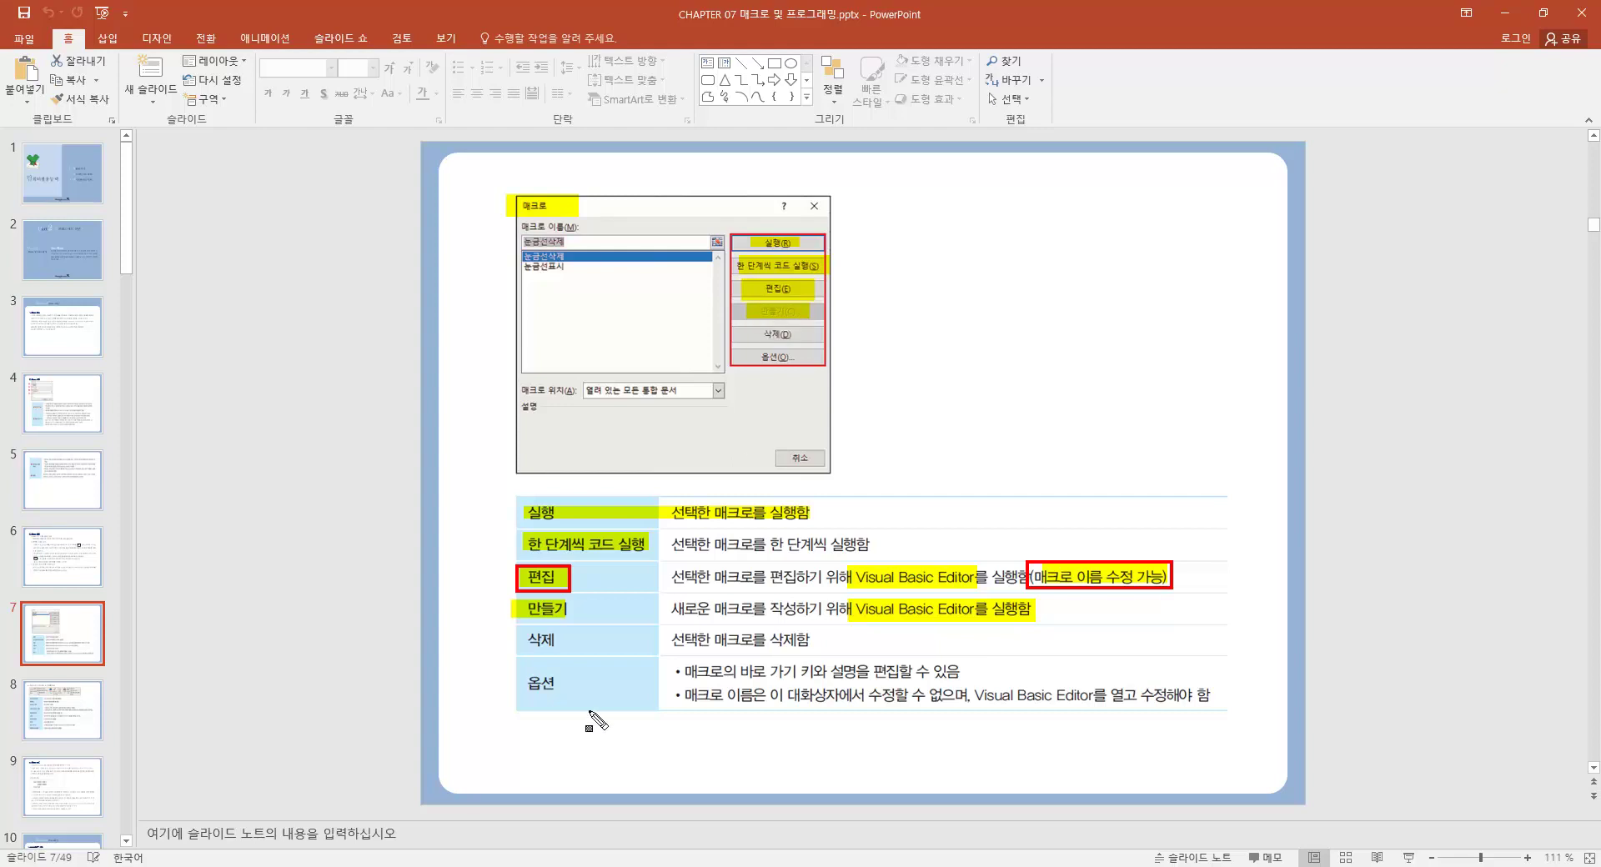
drag(521, 627, 552, 651)
drag(685, 641, 808, 650)
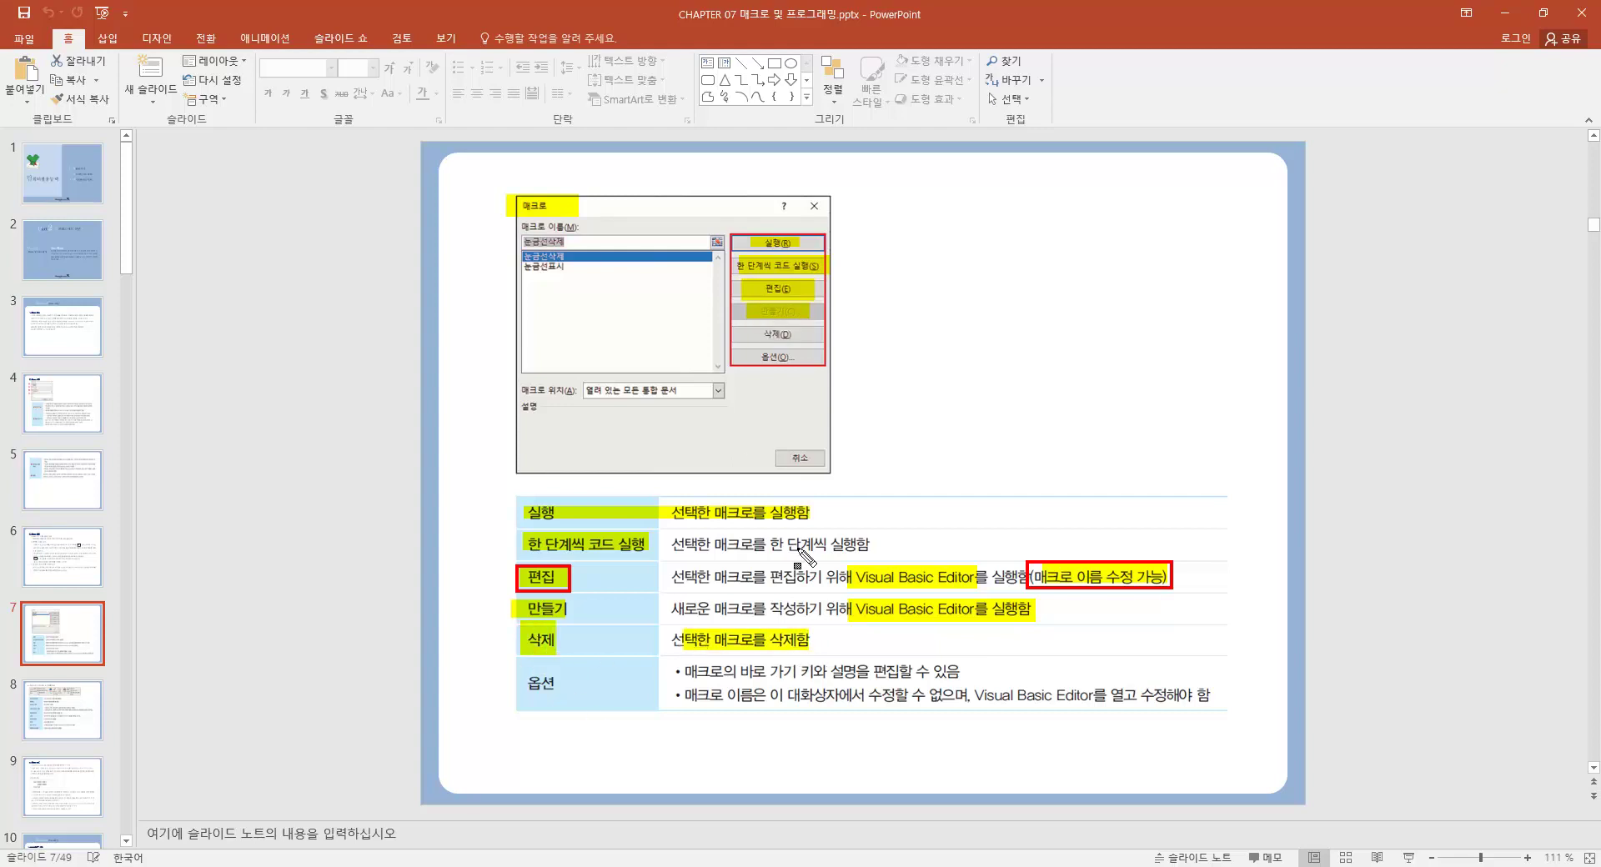
drag(758, 332, 822, 335)
Step: Mark the 옵션 label and both description lines about editing the shortcut key, description and macro name
click(523, 672)
mouse_move(547, 692)
mouse_down()
mouse_move(592, 697)
mouse_move(573, 705)
mouse_up()
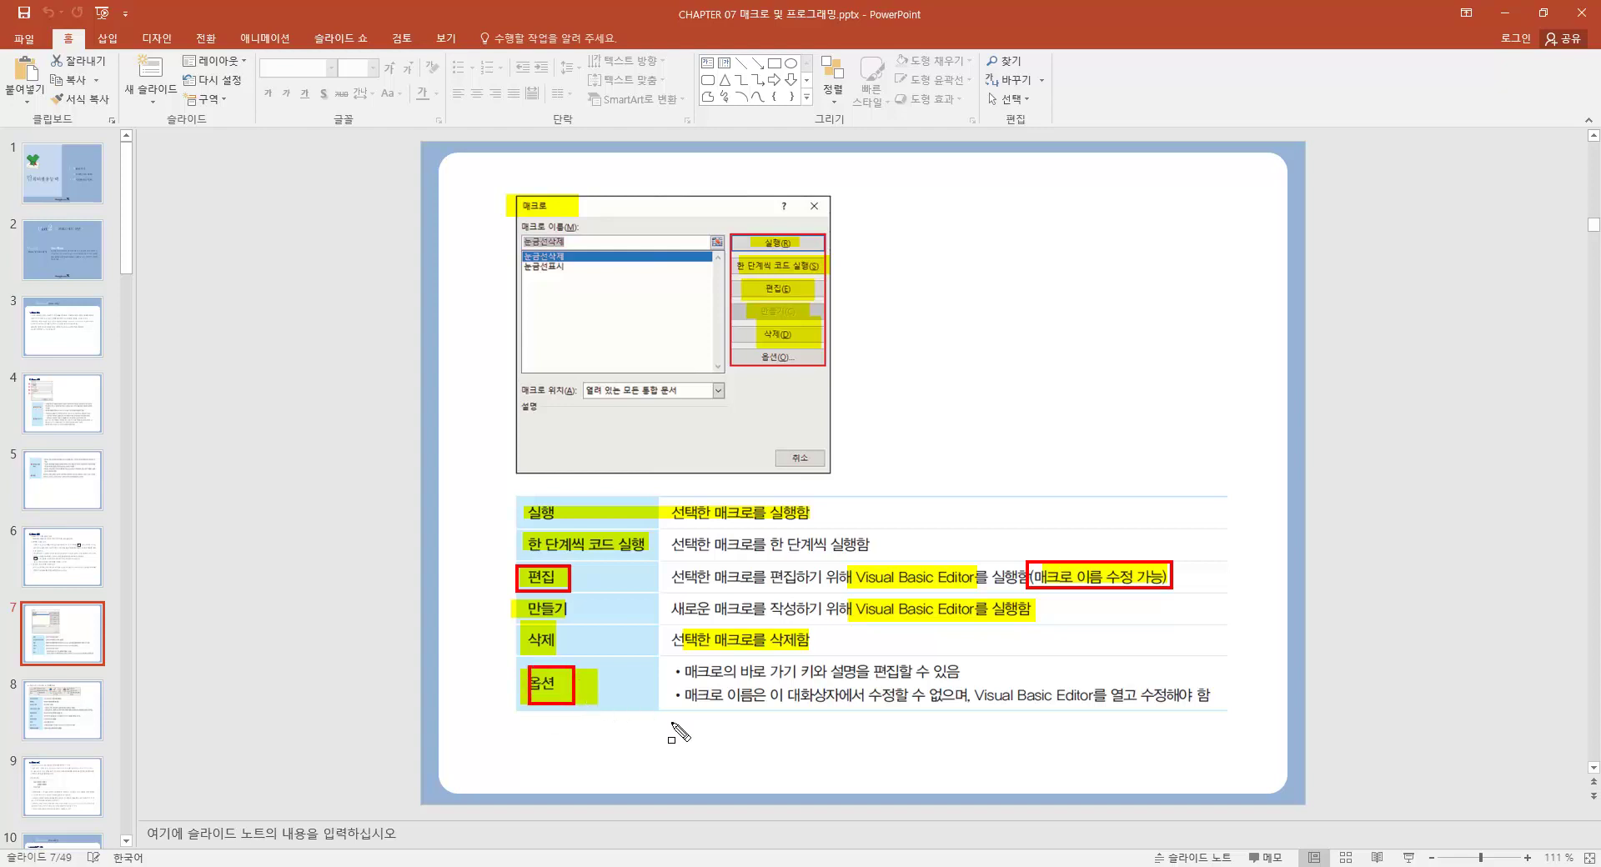
drag(681, 660, 963, 684)
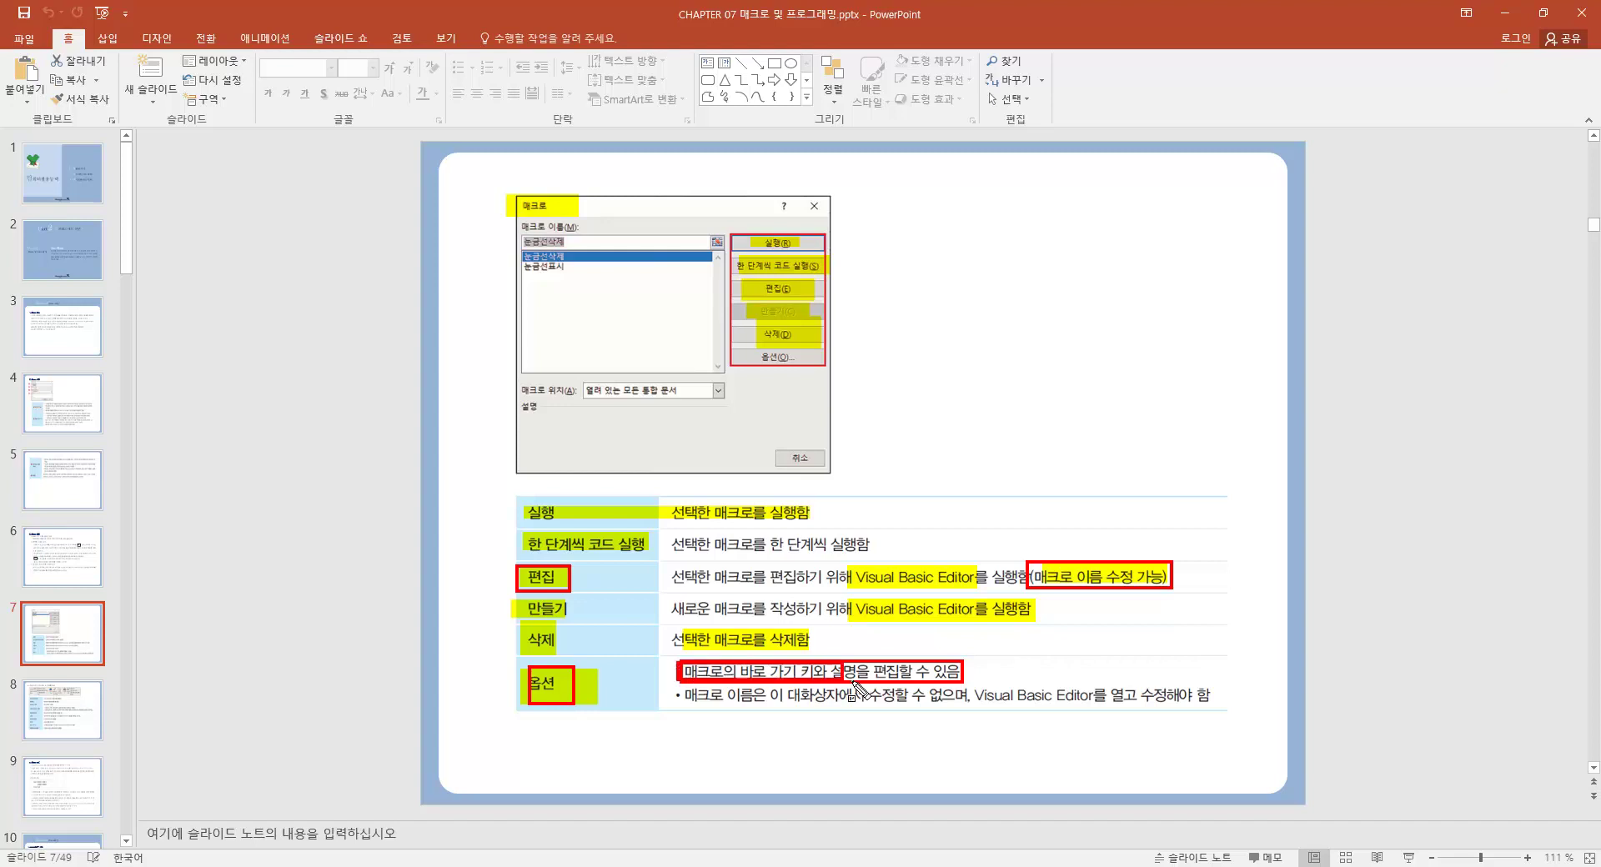
drag(674, 672, 966, 672)
drag(674, 696, 1211, 696)
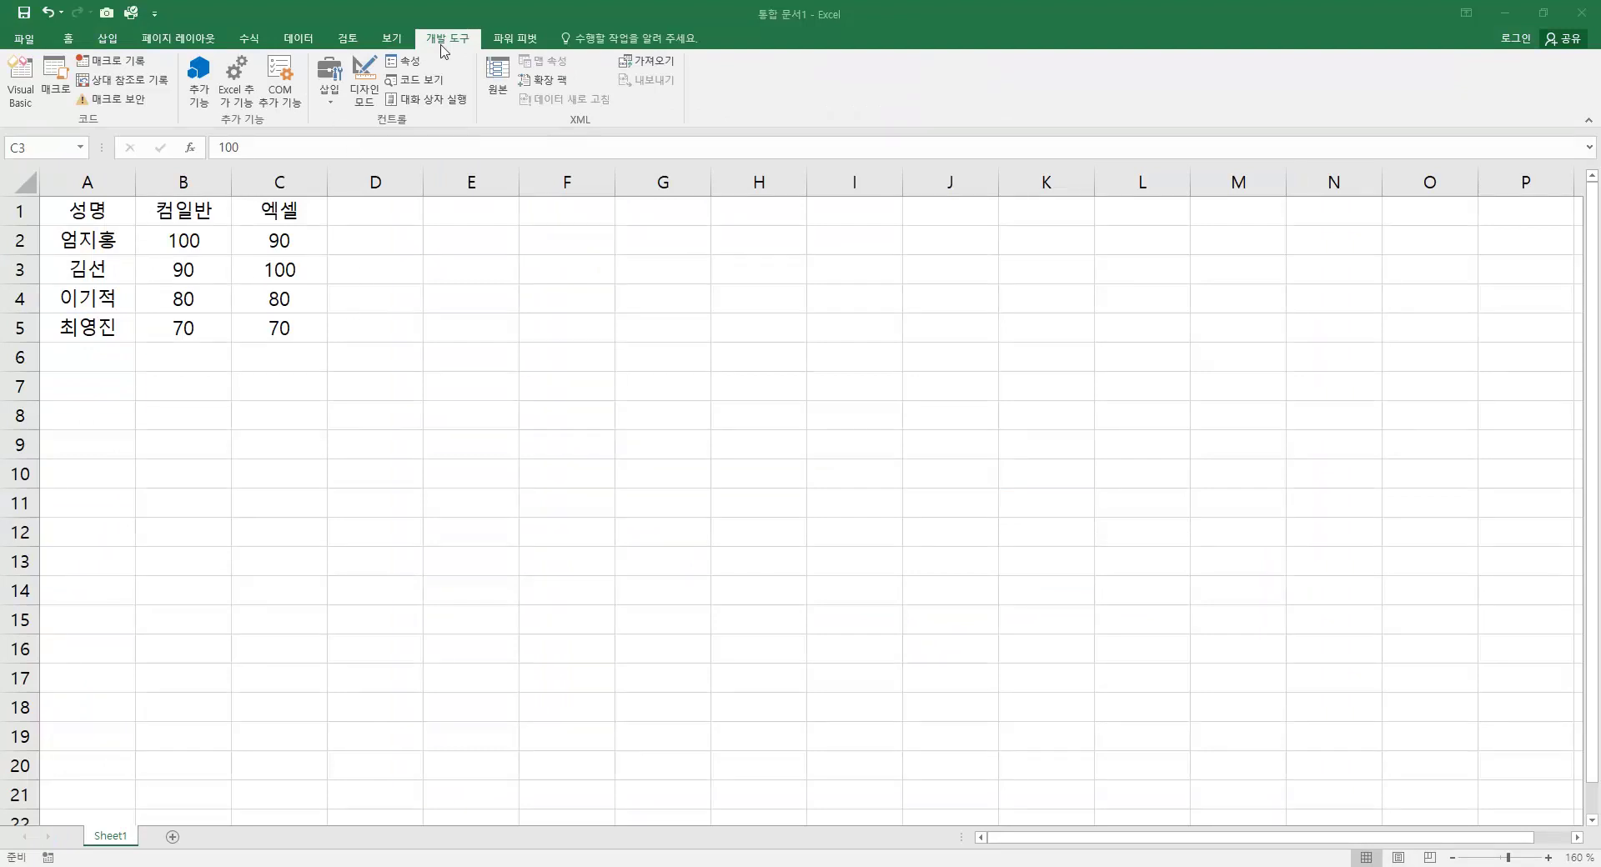
Step: Switch to the Excel workbook and start recording a new macro named 점
click(130, 63)
click(130, 64)
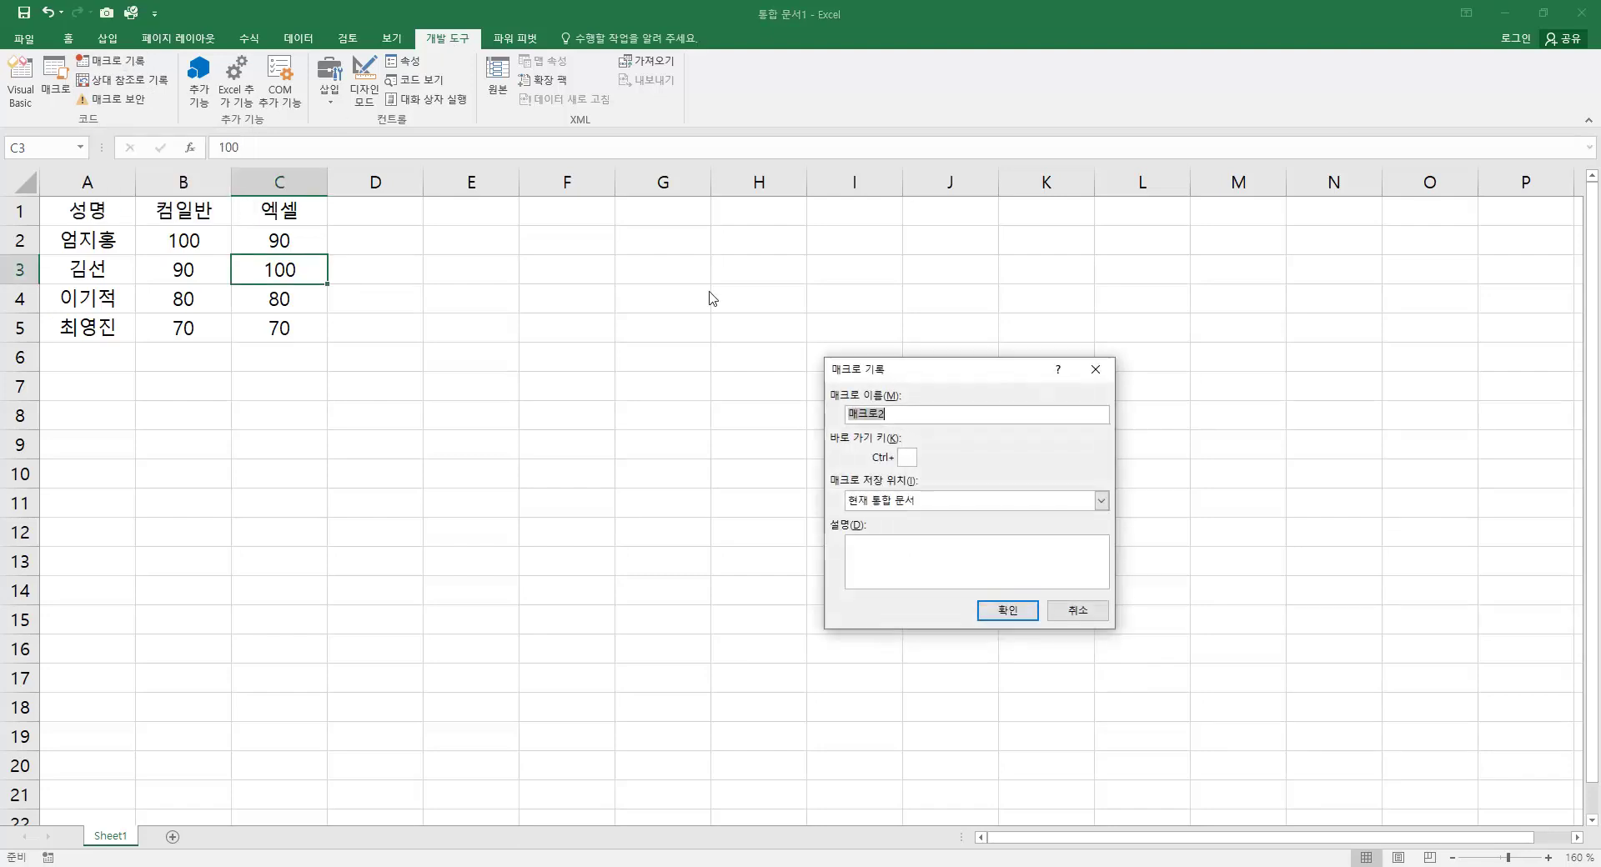
drag(920, 376, 814, 358)
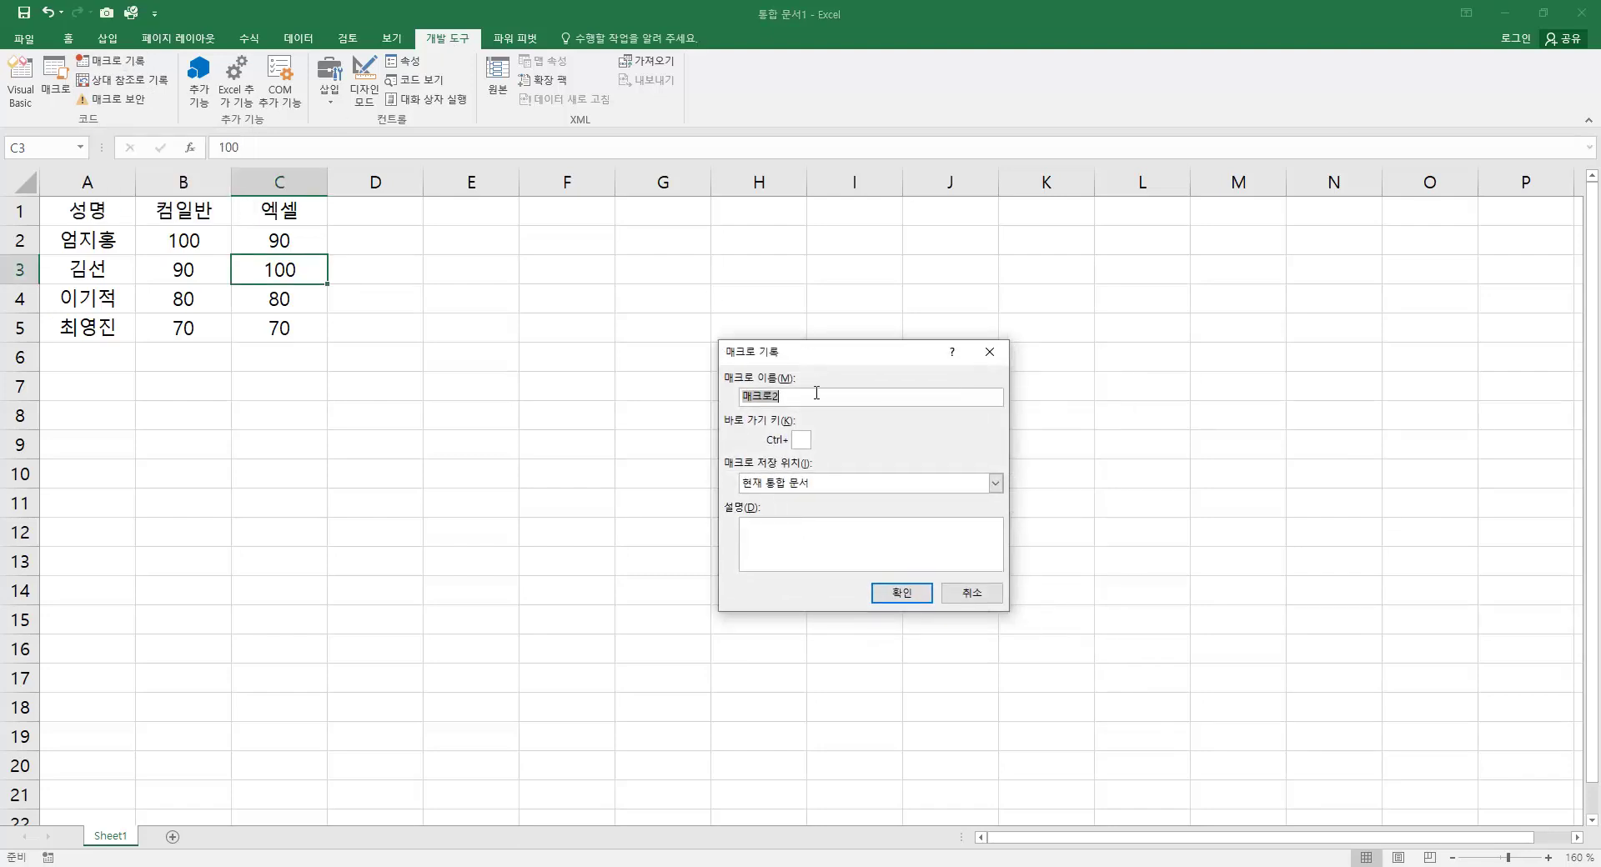
text(점)
click(903, 591)
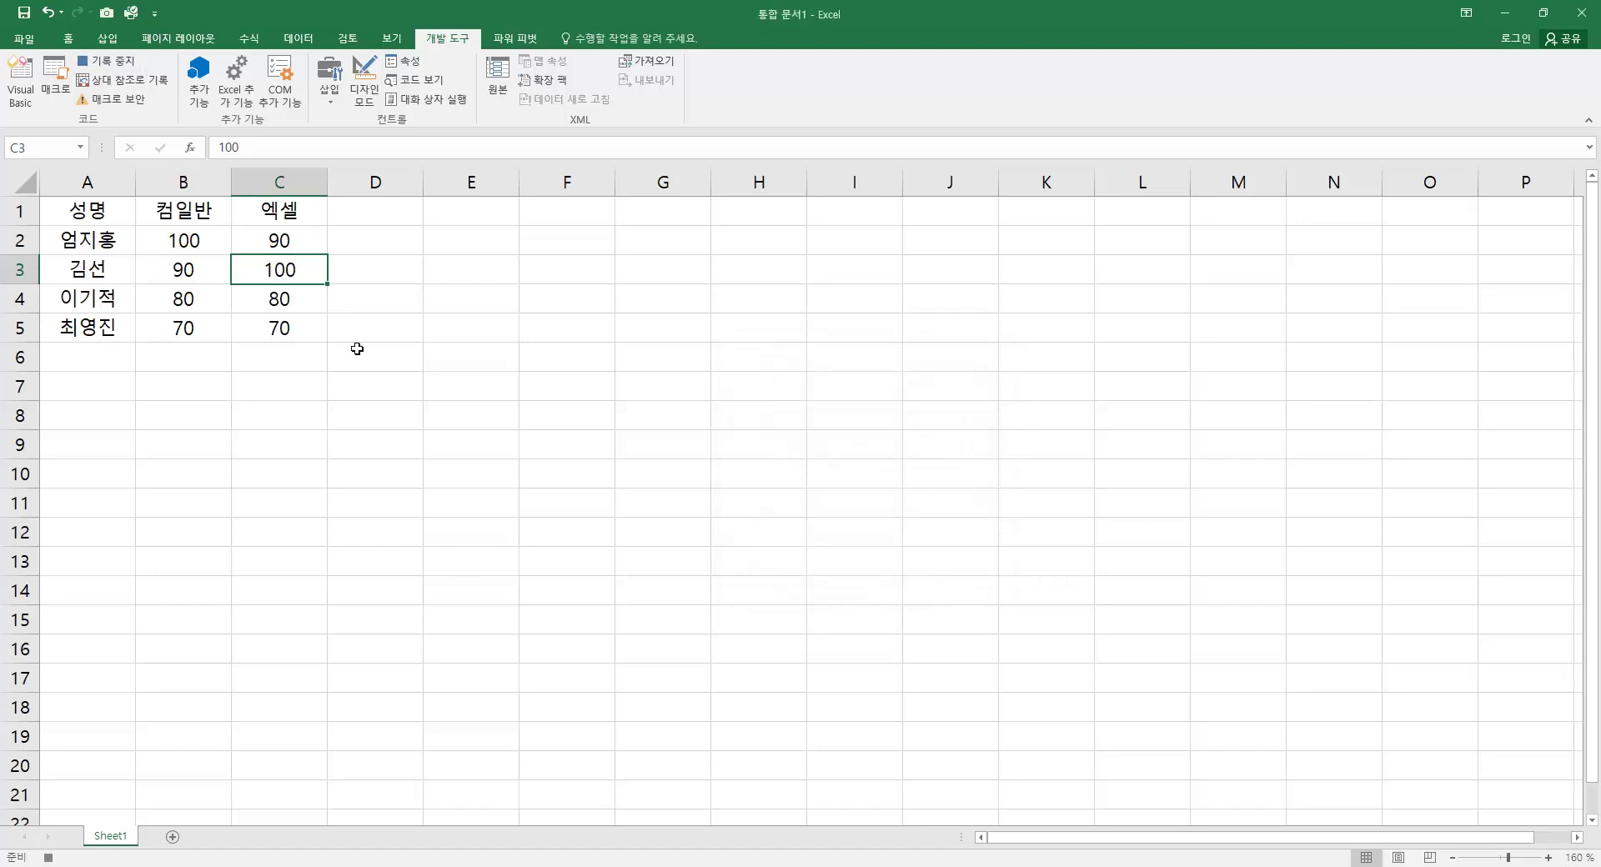
Step: Insert a default clustered column chart from the score table in A1:C5
key(alt+F1)
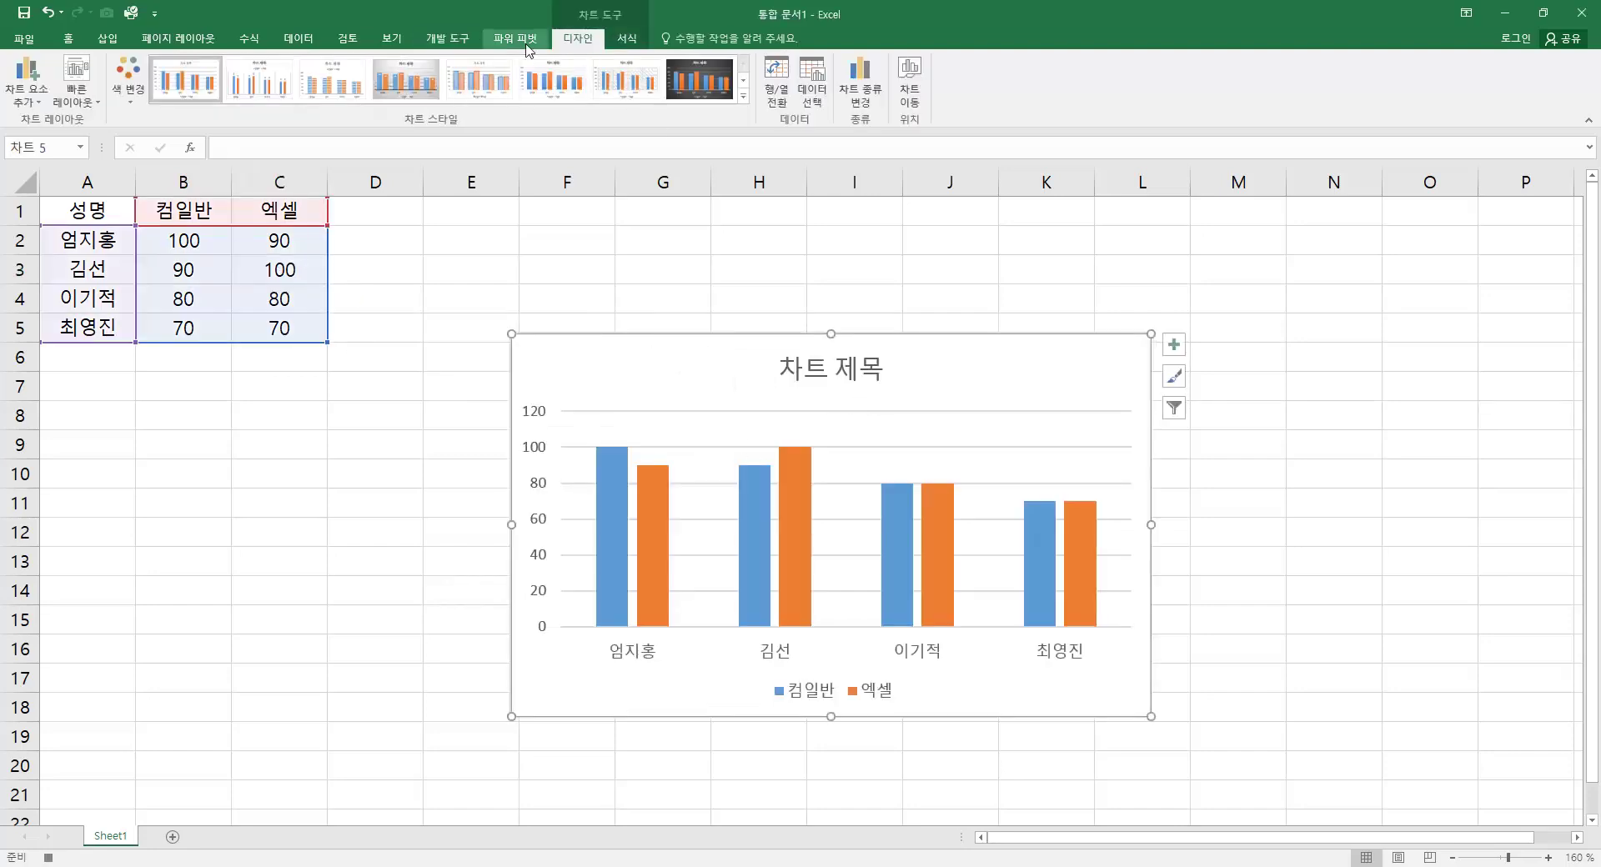
Step: Stop recording the macro and delete the column chart created during the recording
click(448, 39)
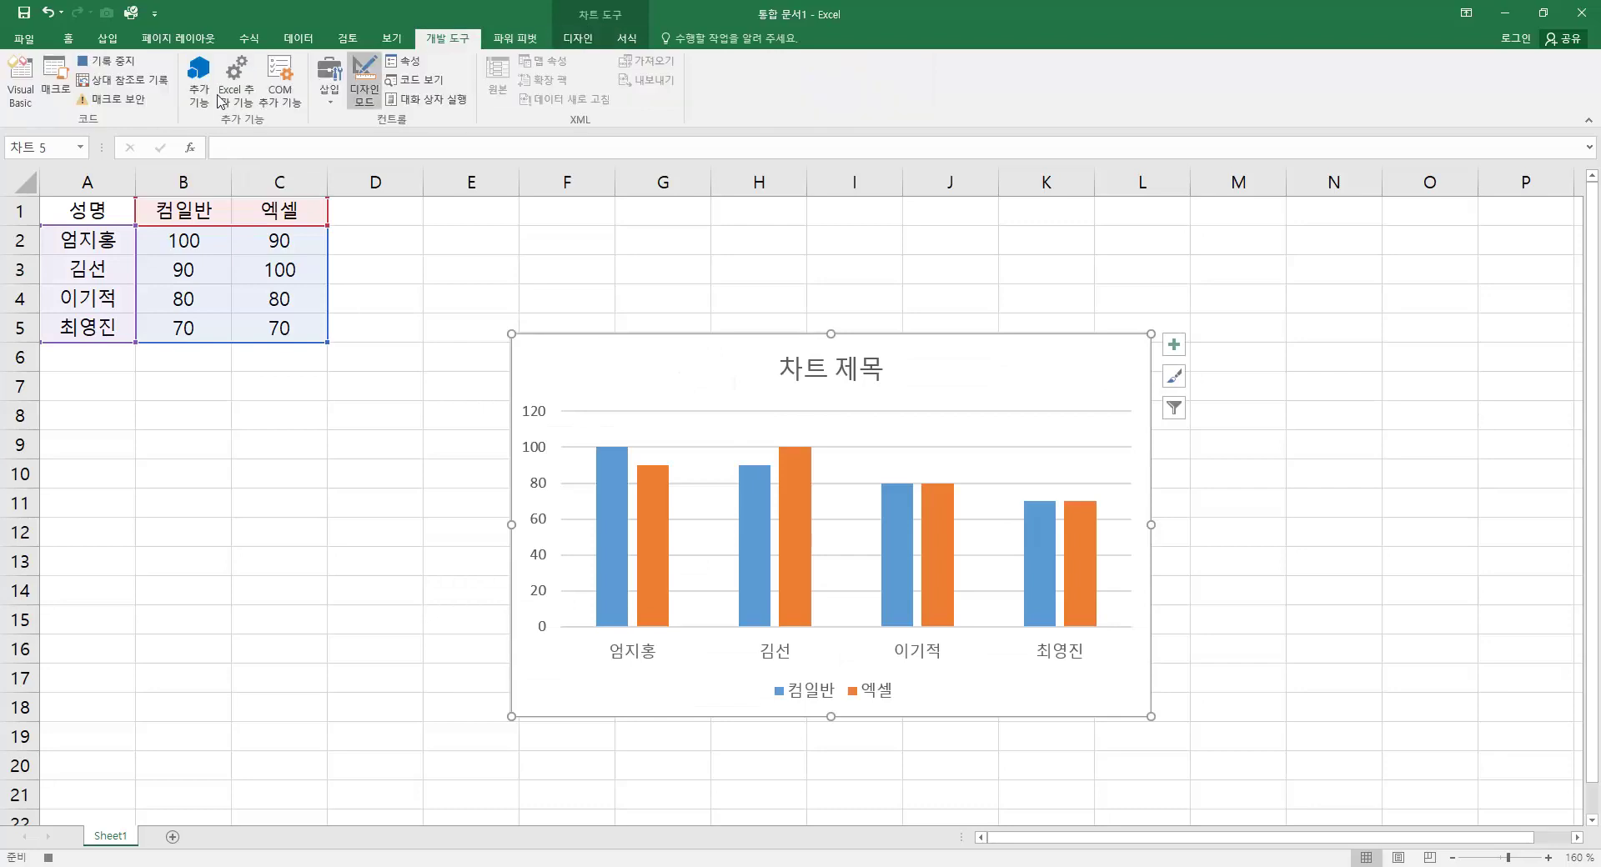
click(129, 63)
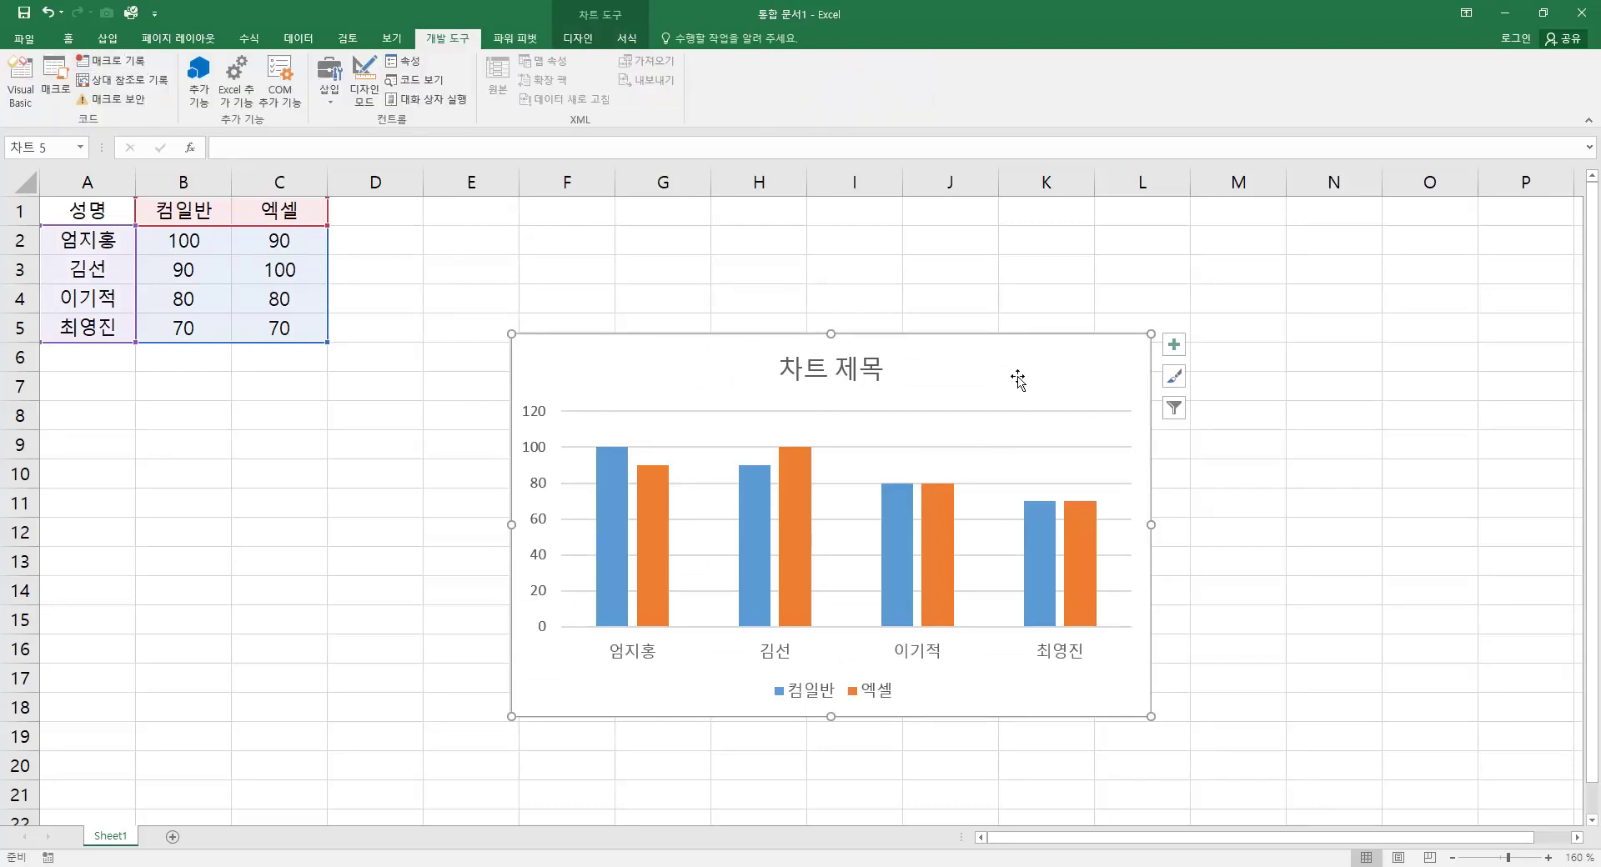
key(Delete)
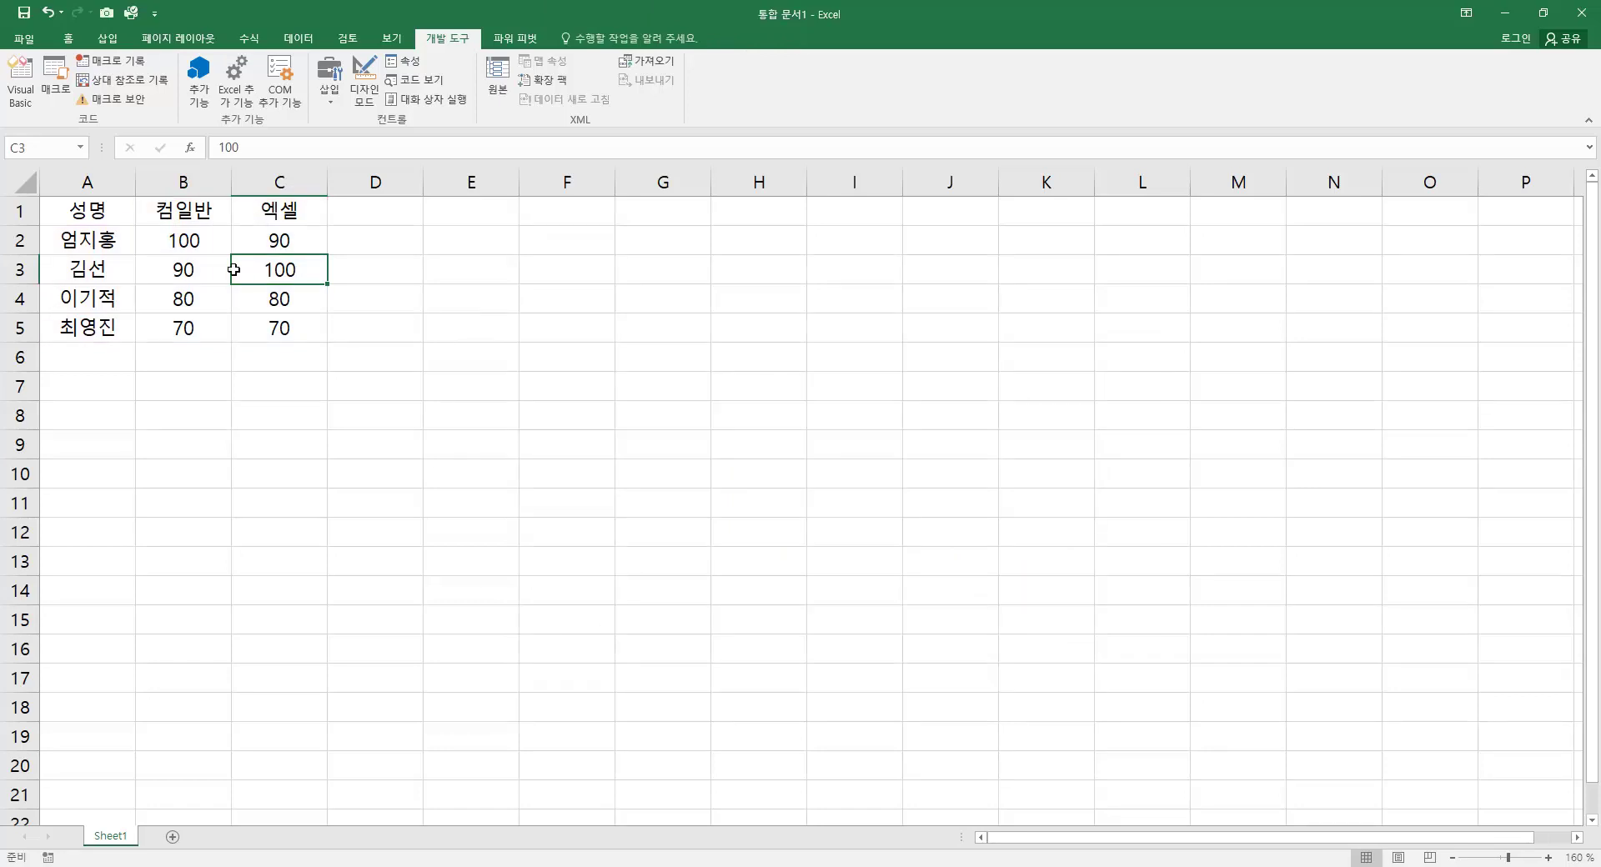
Step: Open the list of recorded macros to view its options and close it without running any
click(55, 79)
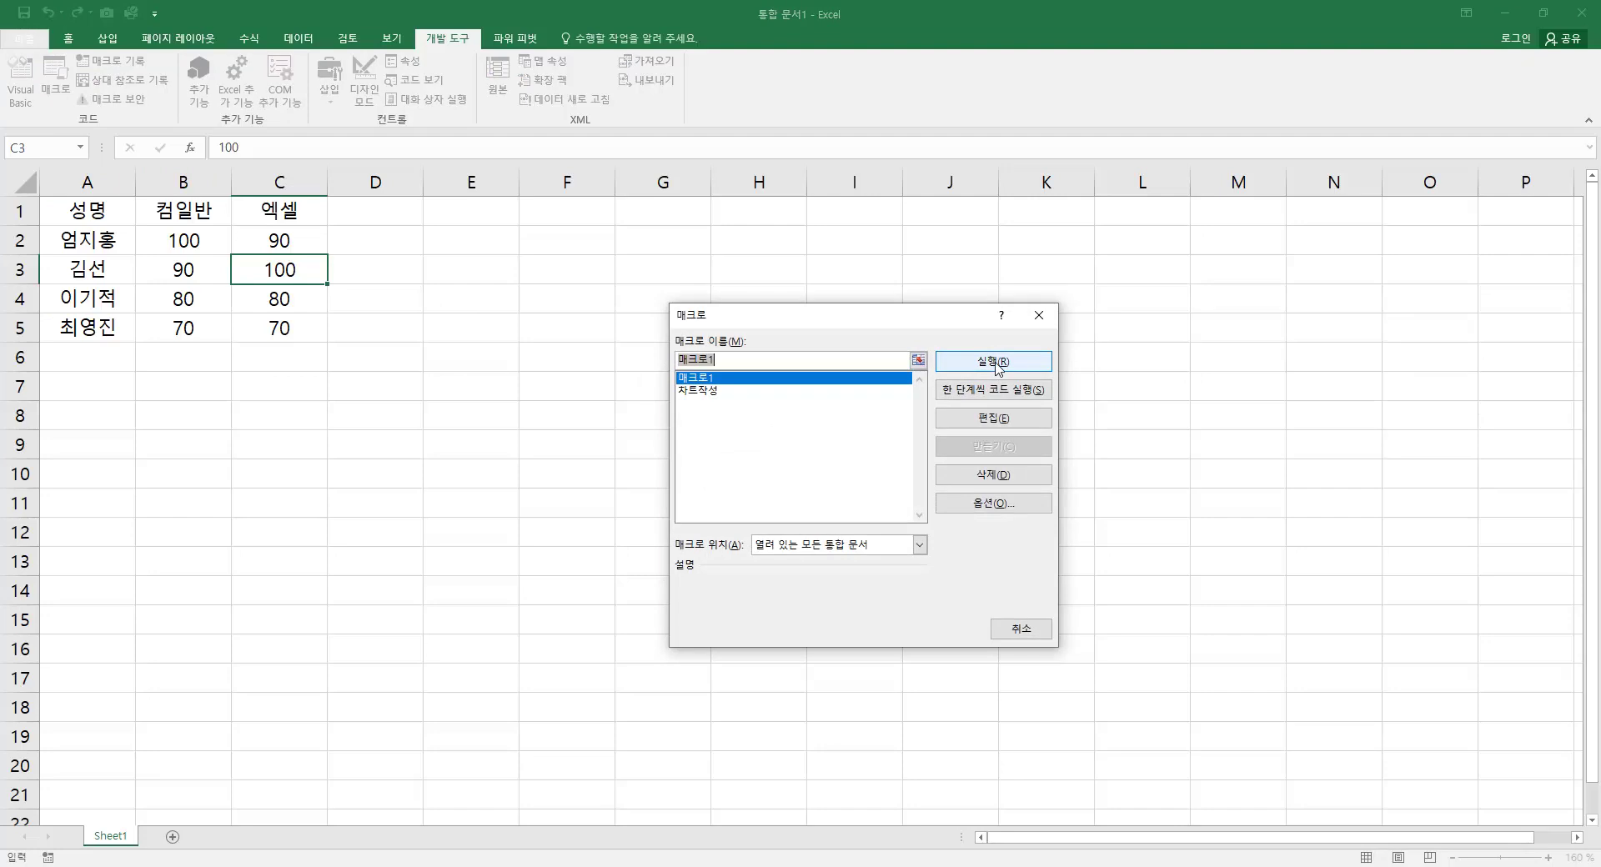
click(1022, 629)
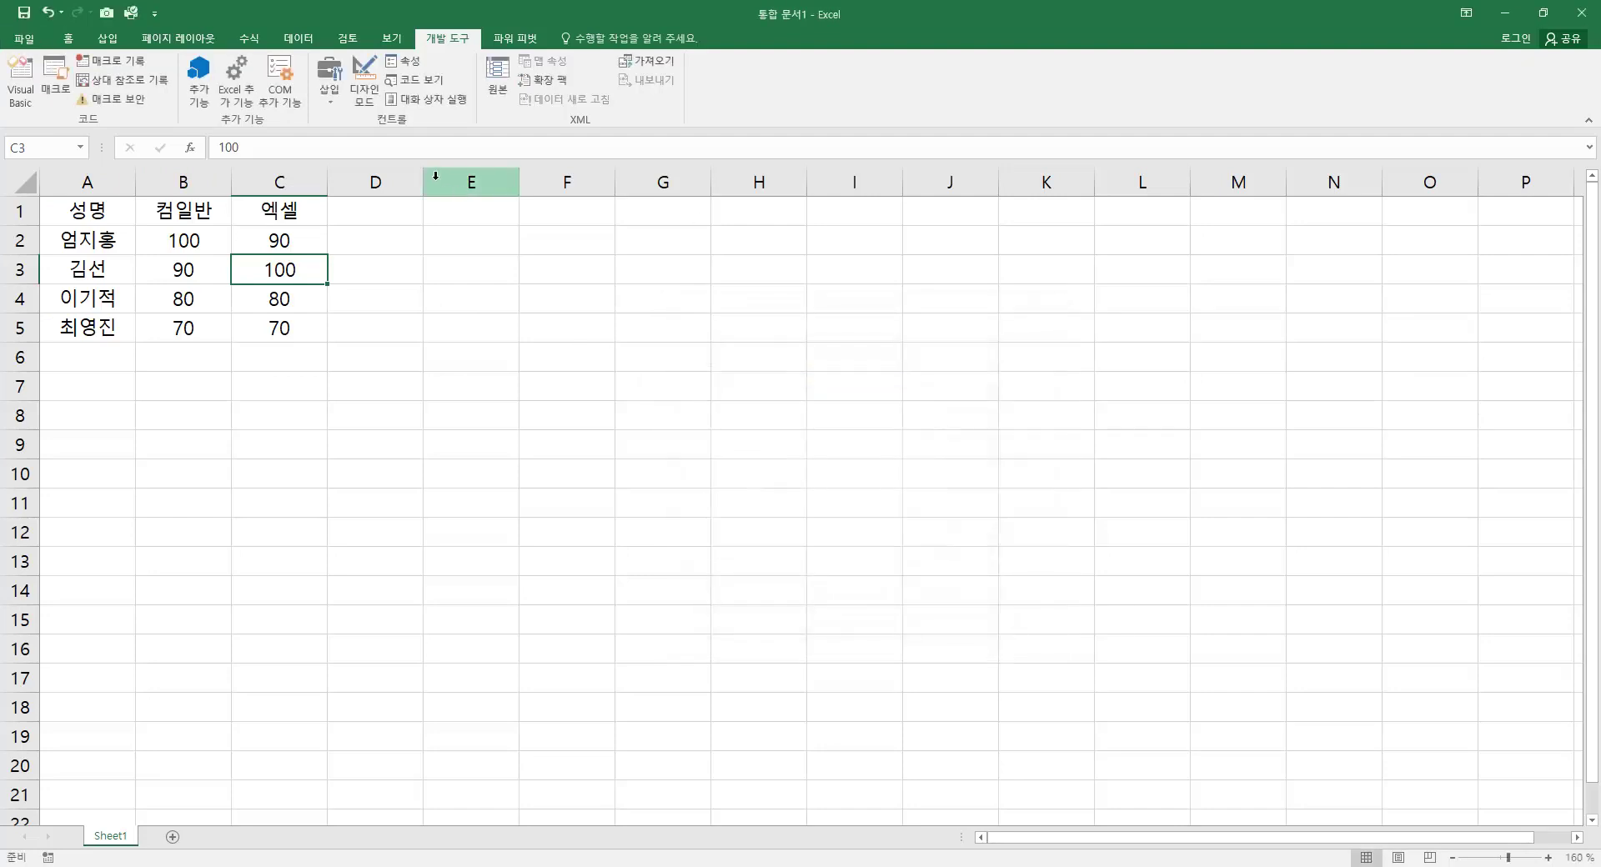
Step: Draw a form control button over about G6:H8 and assign the 차트작성 macro to it
click(331, 99)
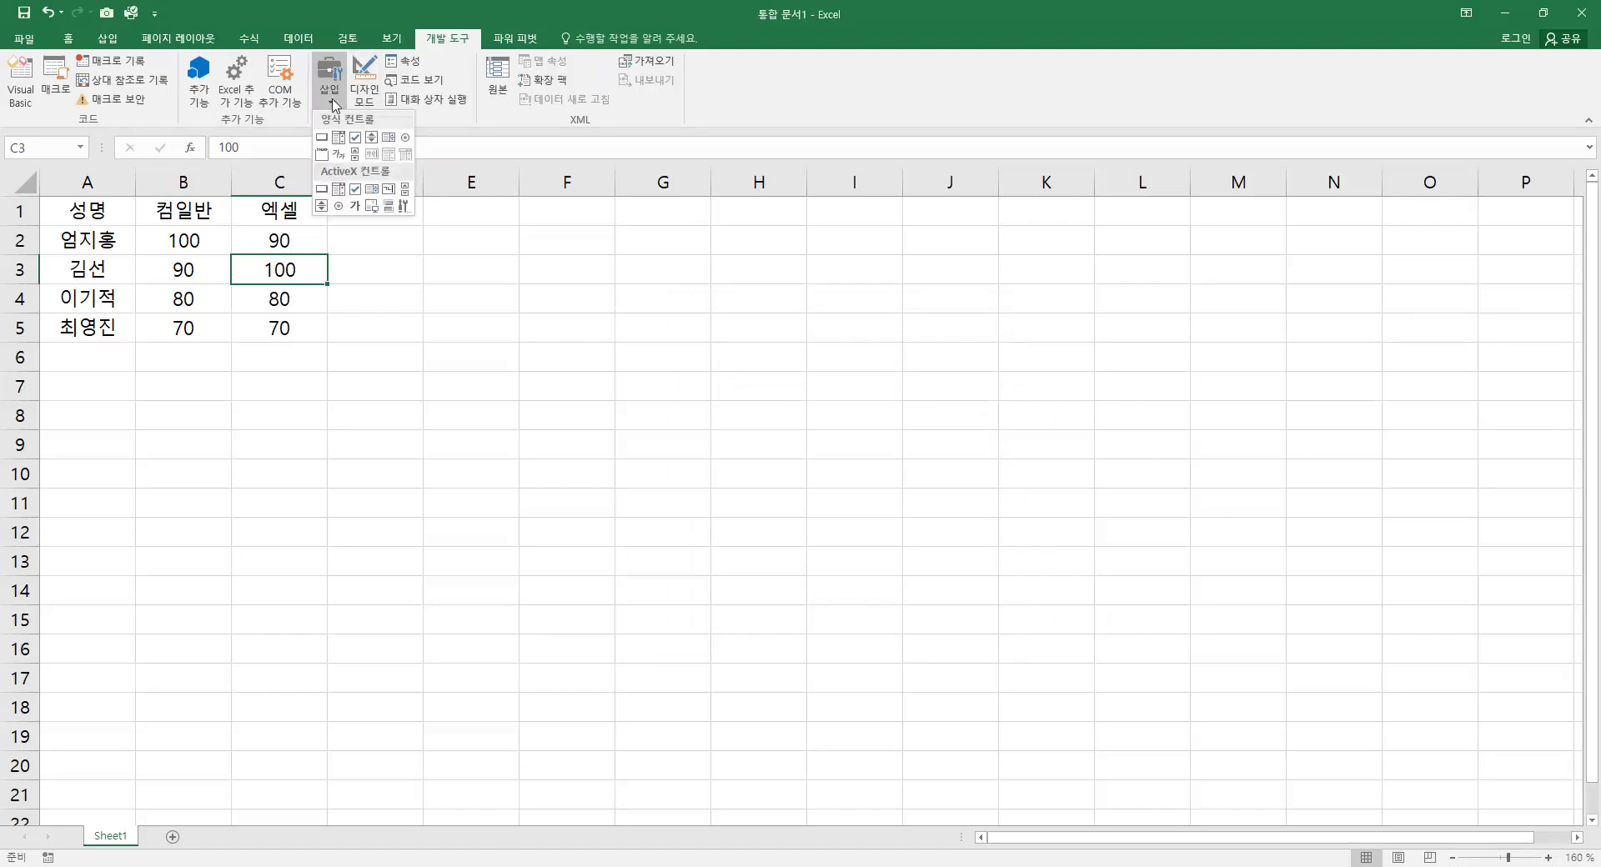
click(322, 137)
drag(623, 339, 756, 421)
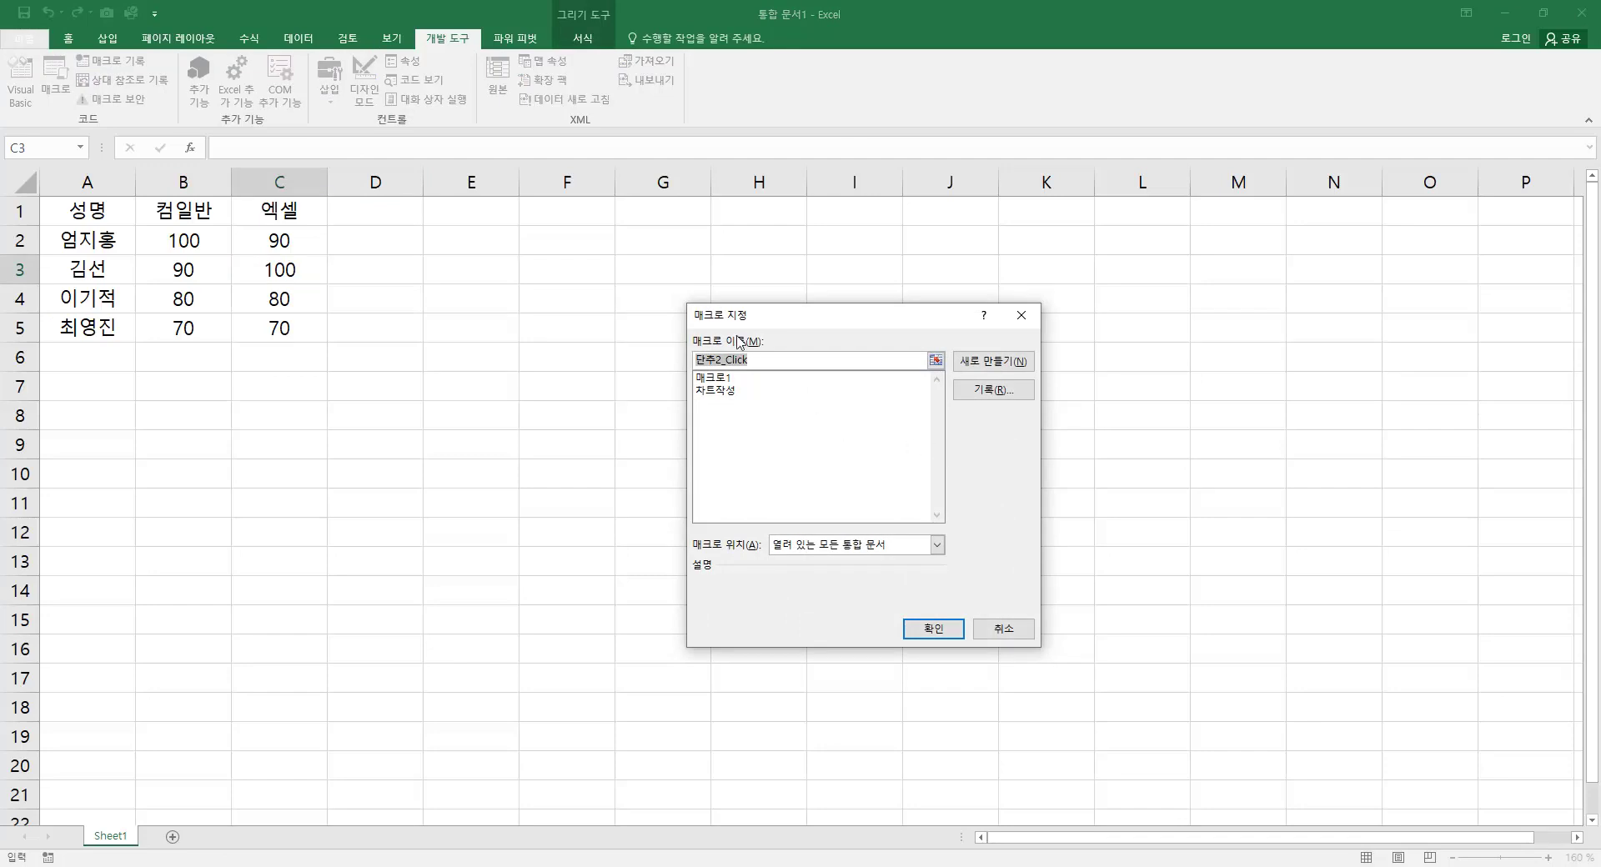
click(727, 390)
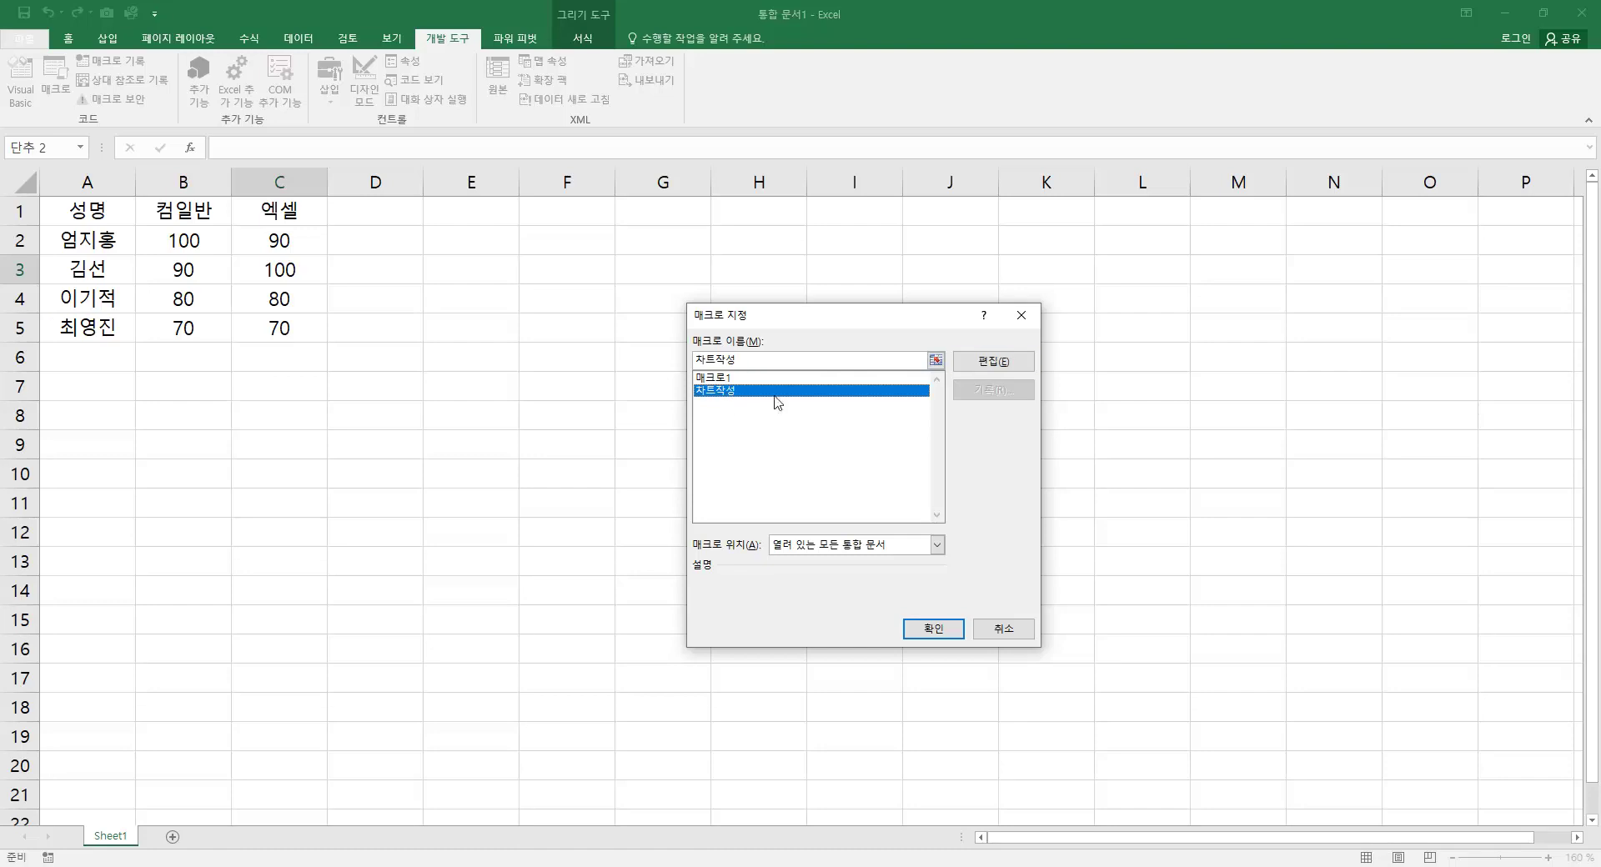
click(945, 627)
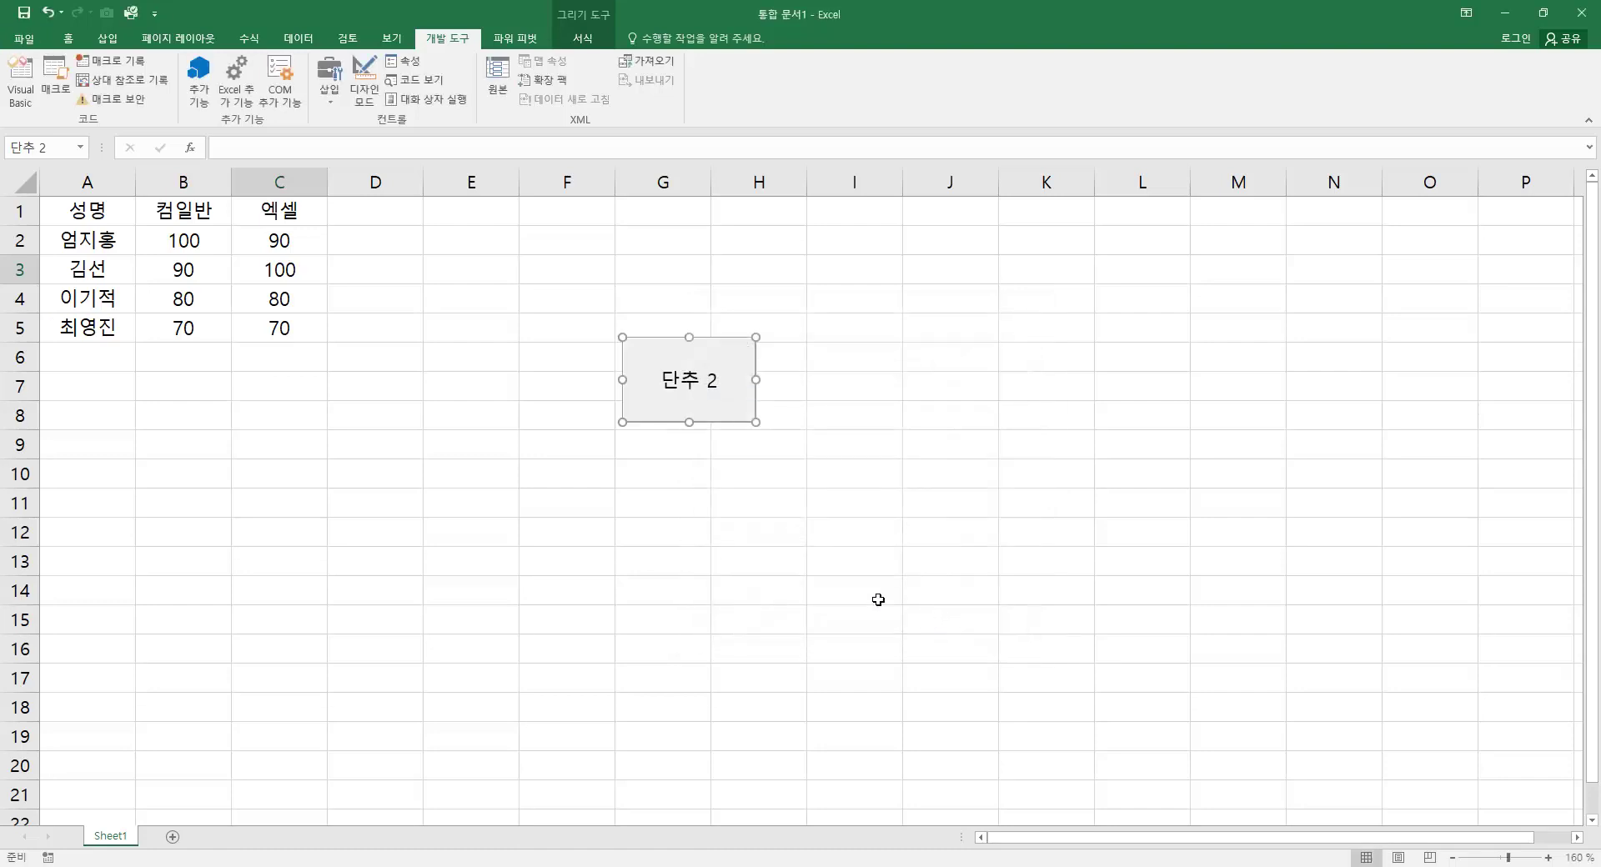
click(688, 381)
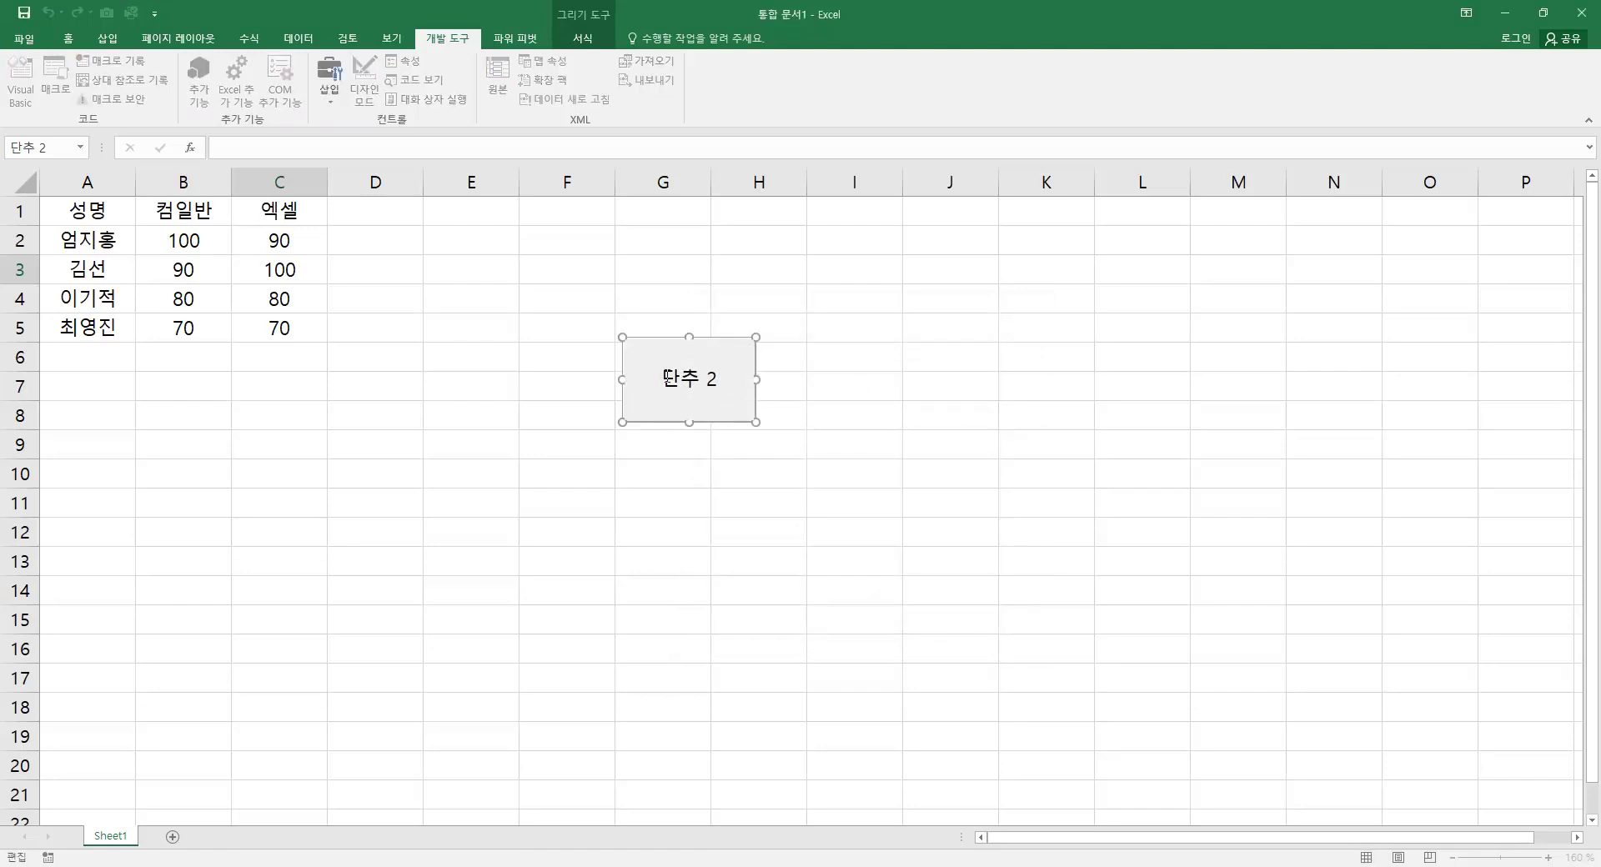
click(979, 367)
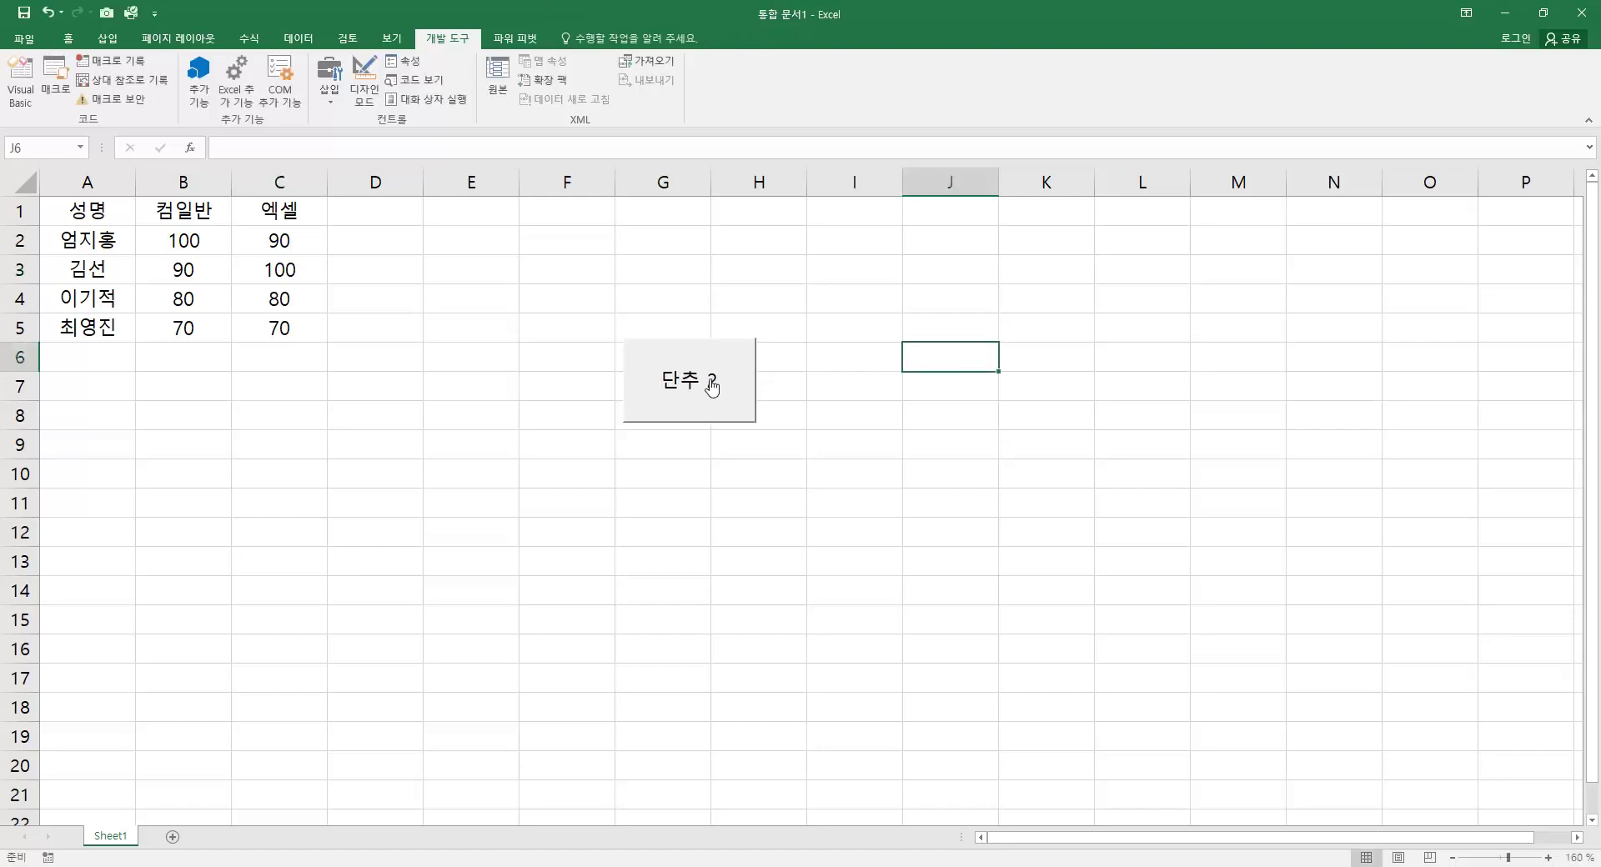
Step: Run the macro with the 단추 2 button, reposition the chart it creates and delete that chart
click(738, 365)
drag(1152, 525, 979, 289)
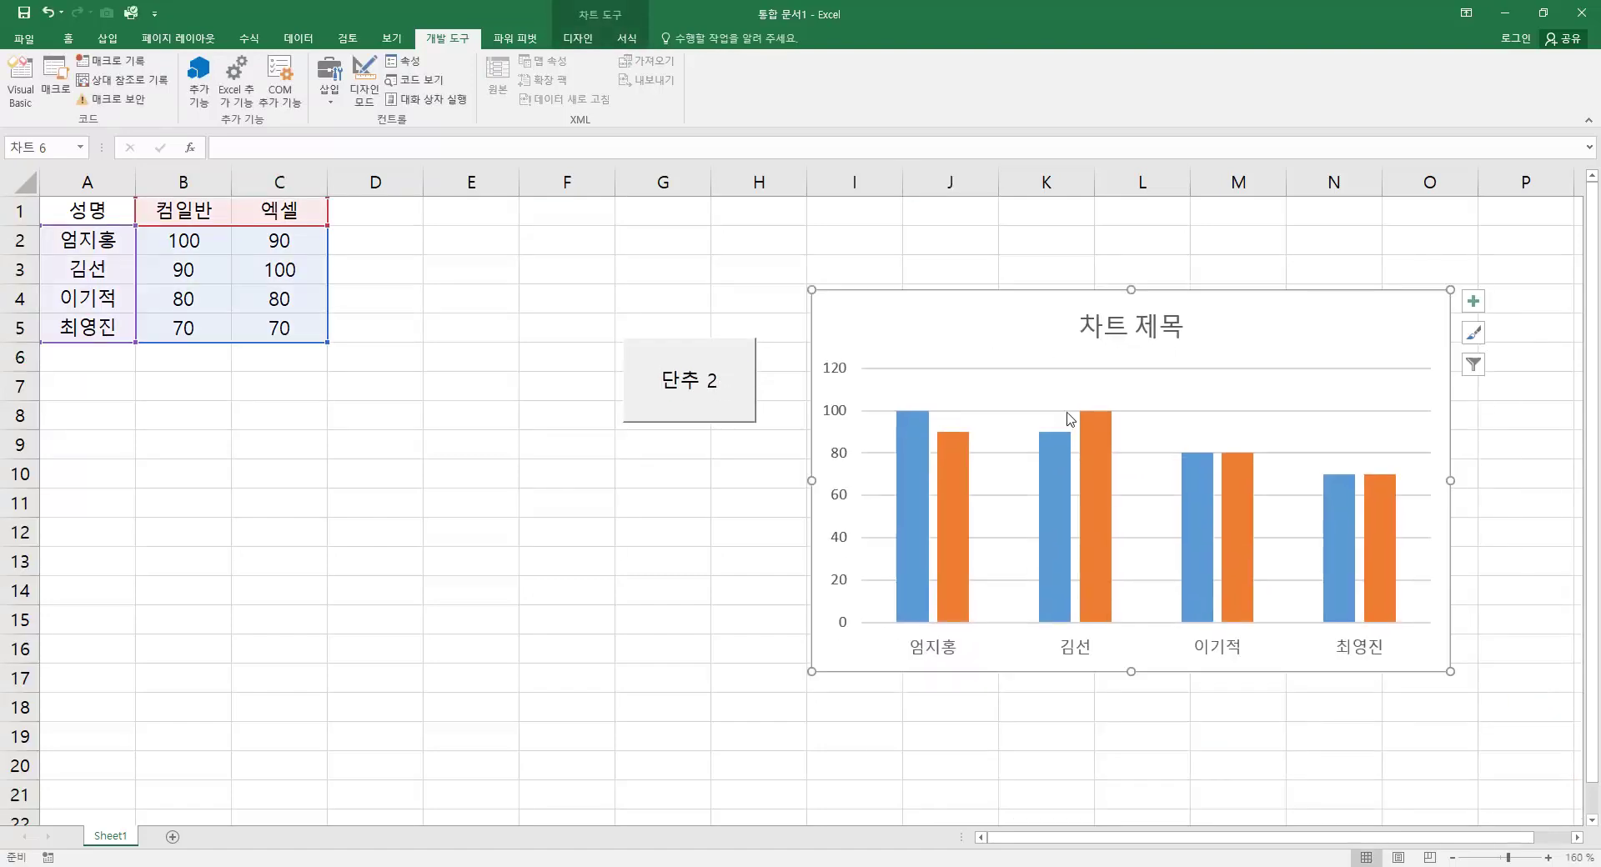
click(763, 509)
click(1001, 366)
key(Delete)
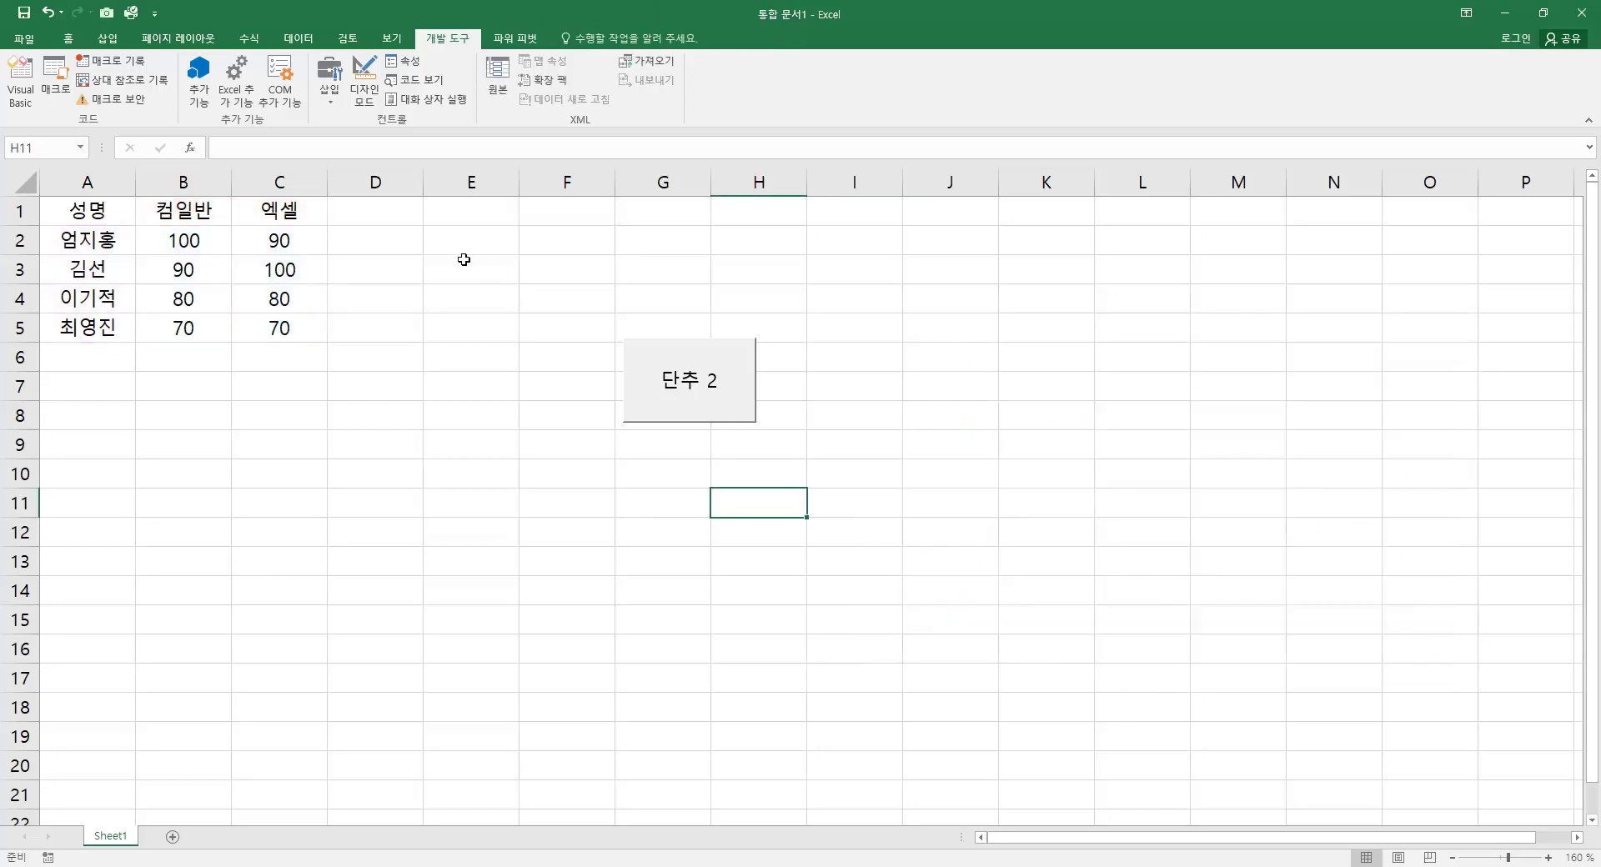
Step: Draw a smiley face shape about 1.6 cm high and 2.17 cm wide over I4:J6
click(108, 39)
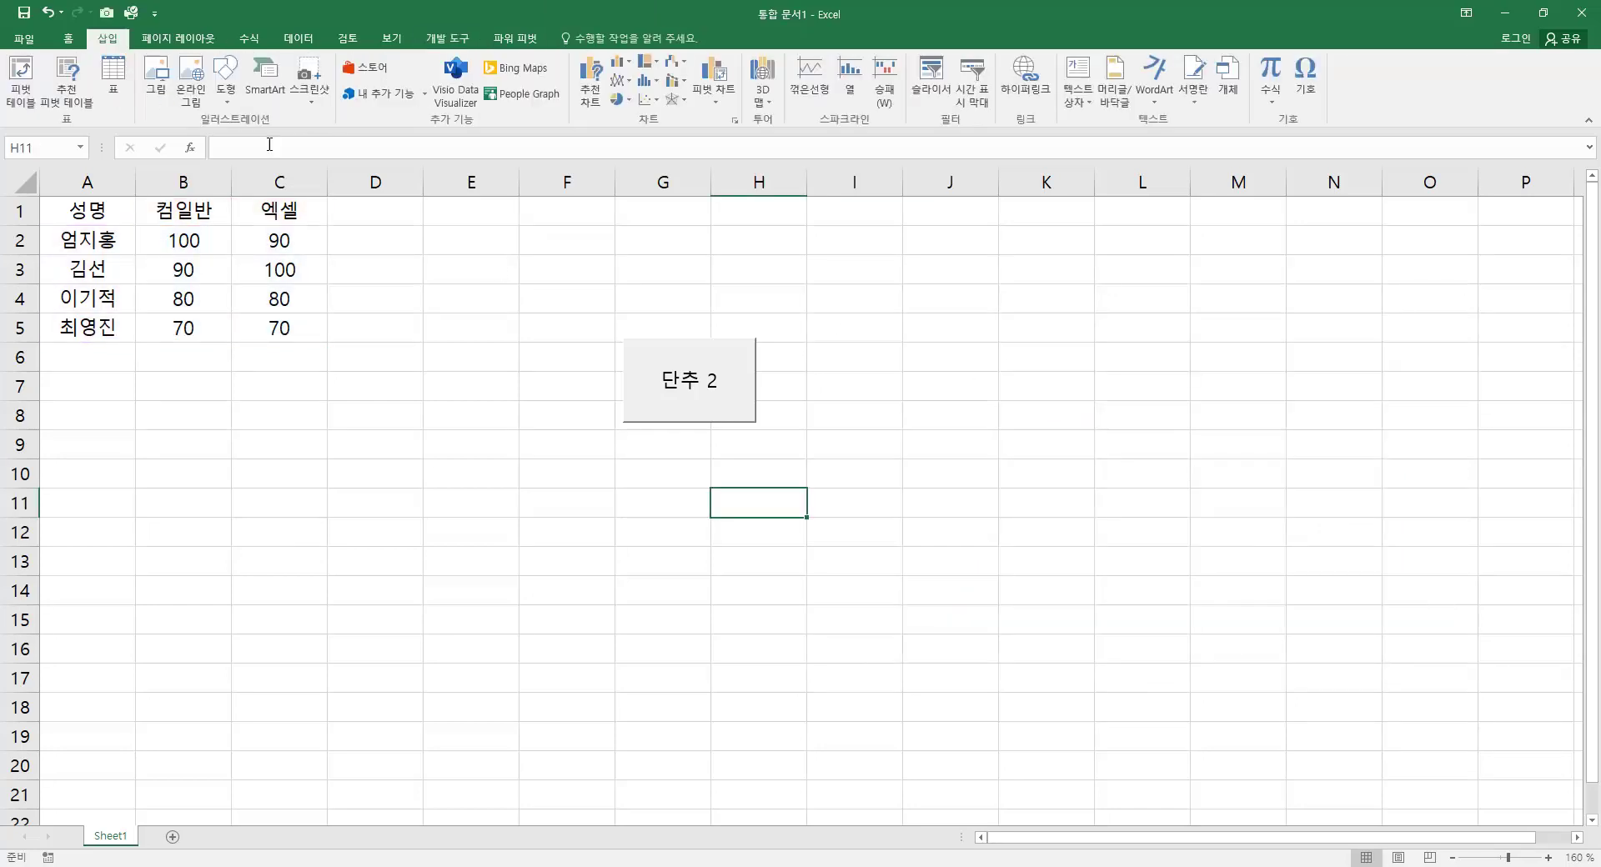
click(227, 93)
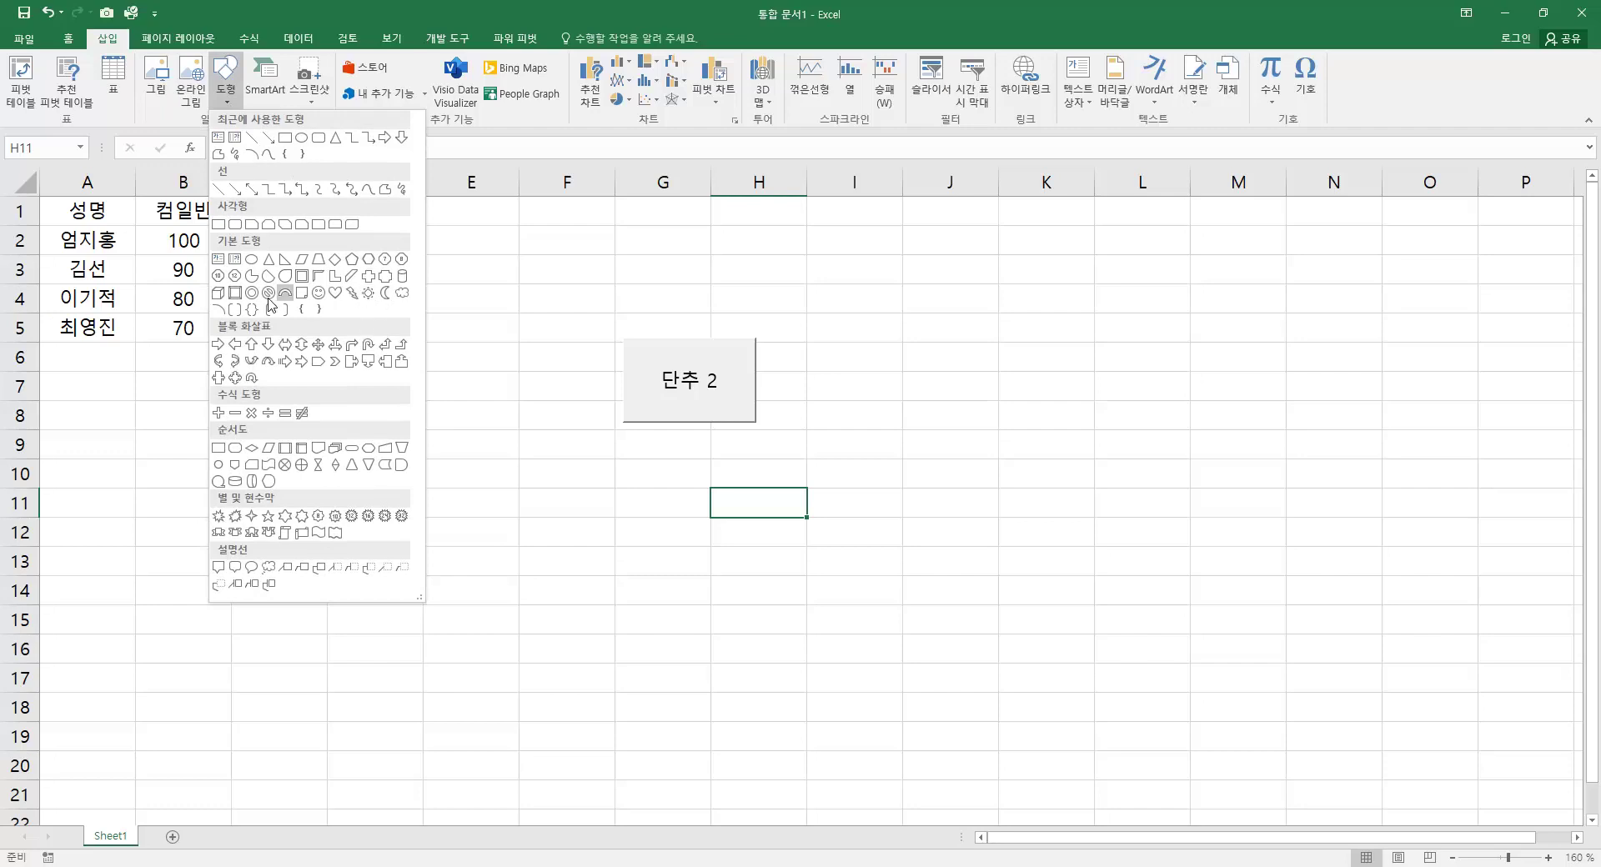
click(319, 293)
drag(874, 283, 986, 368)
Step: Assign the 차트작성 macro to the smiley face shape and deselect the shape
right_click(965, 335)
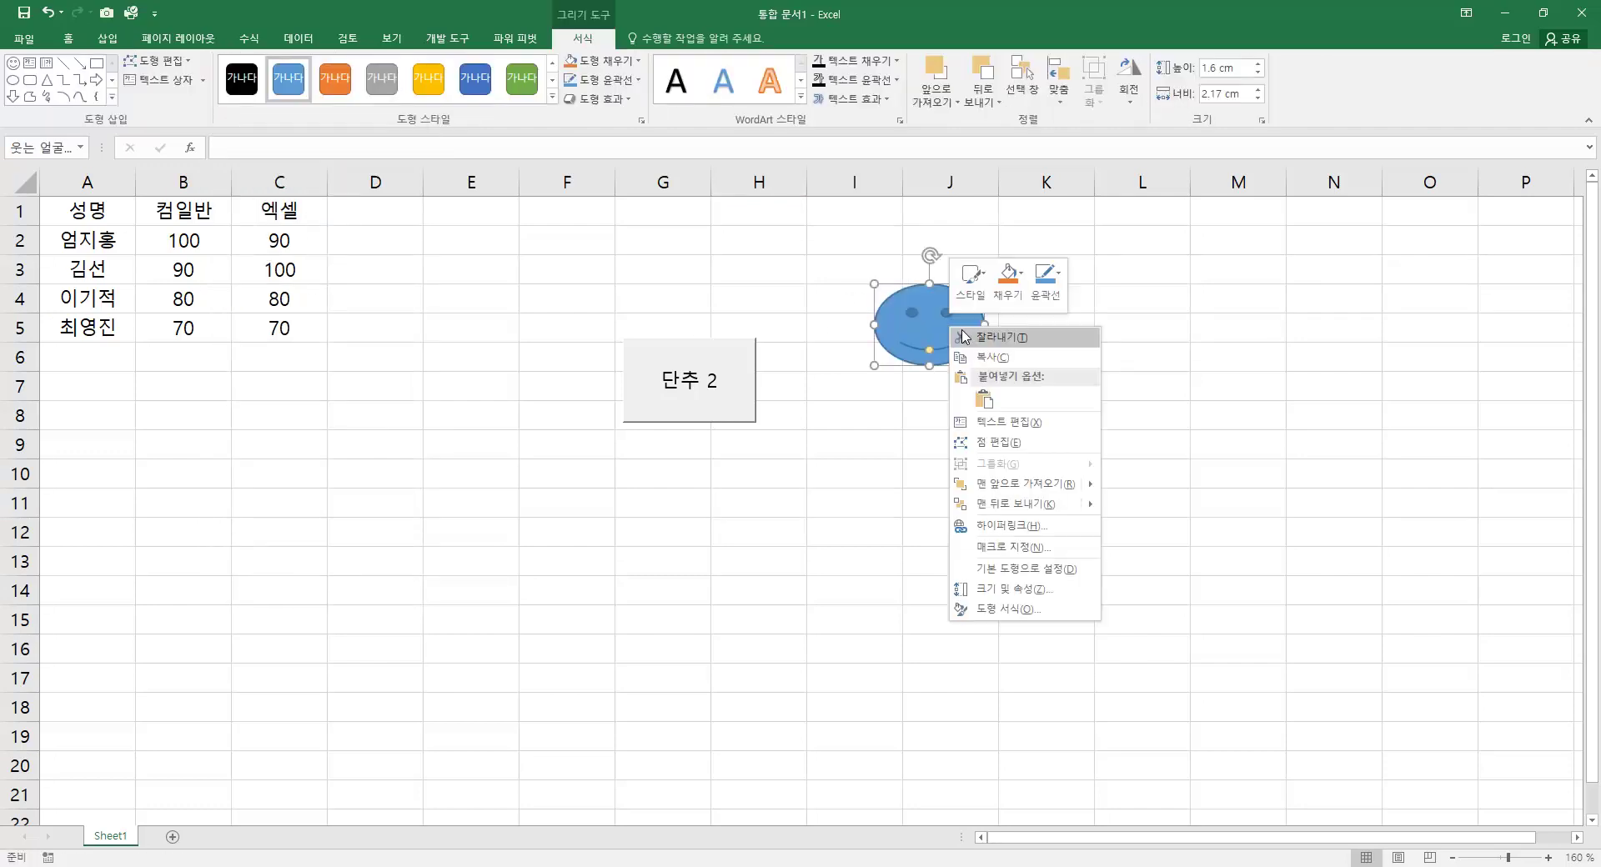
click(1030, 547)
click(888, 451)
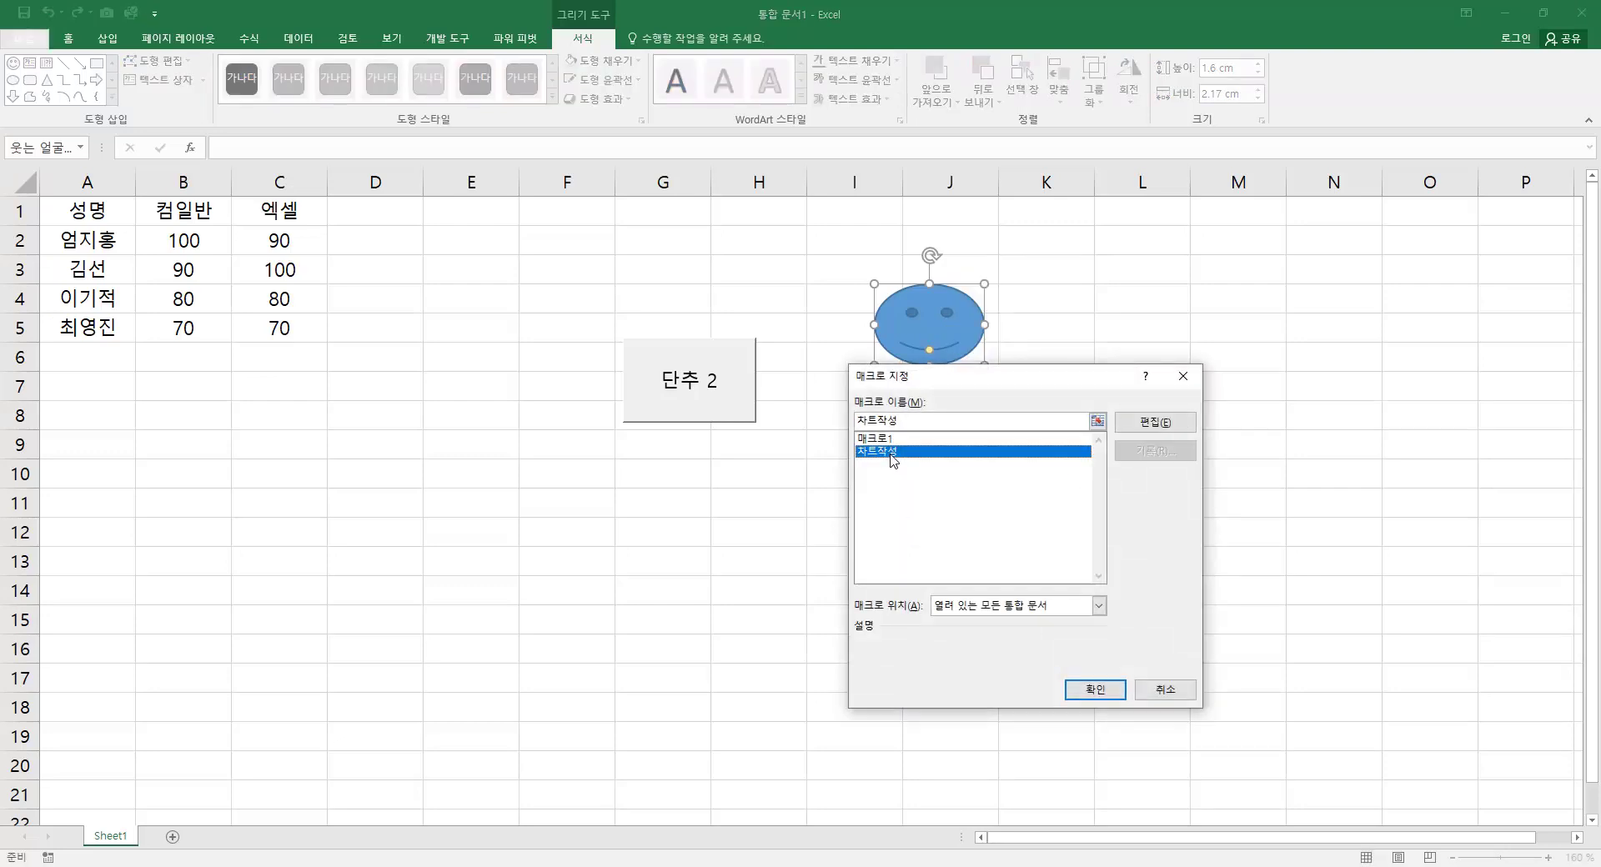
click(1109, 690)
click(974, 525)
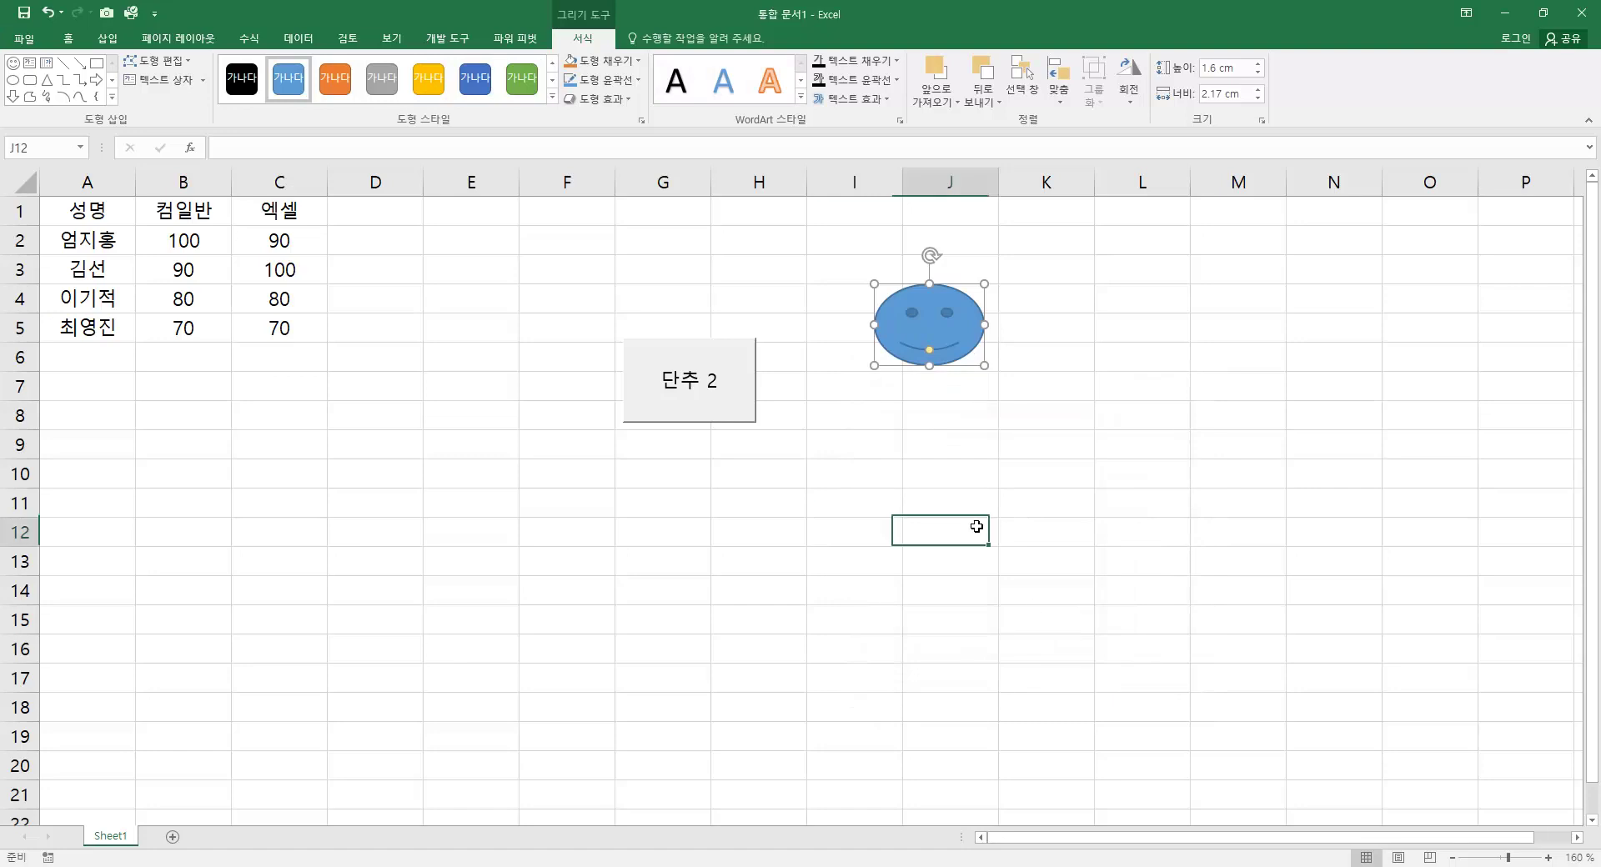
Step: Run the macro from the smiley face shape, reposition the chart it creates and delete that chart
click(948, 333)
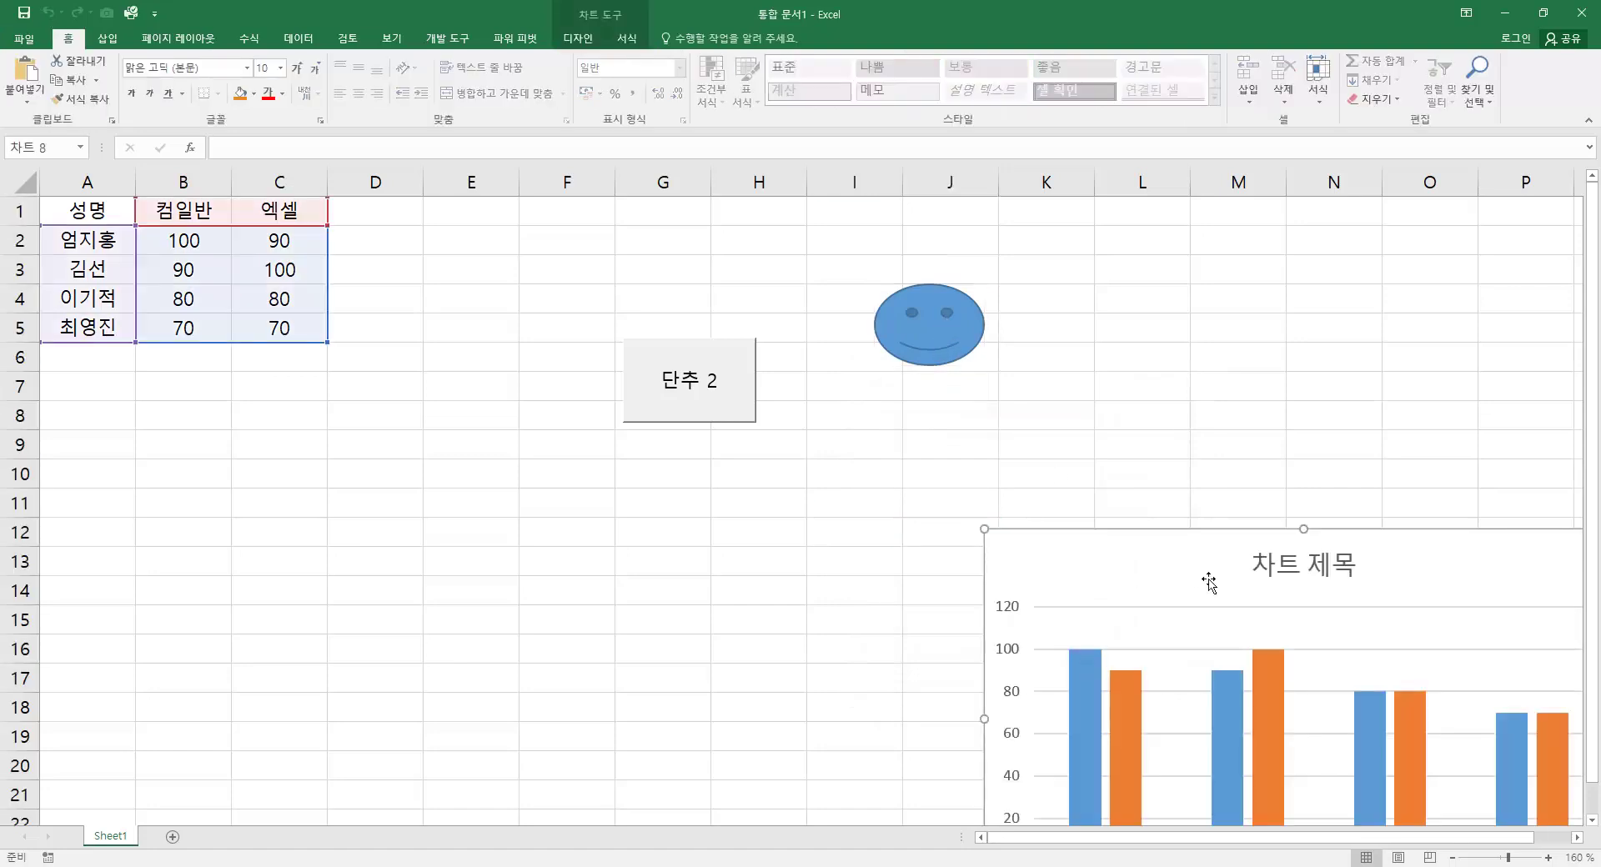
drag(1196, 573, 948, 493)
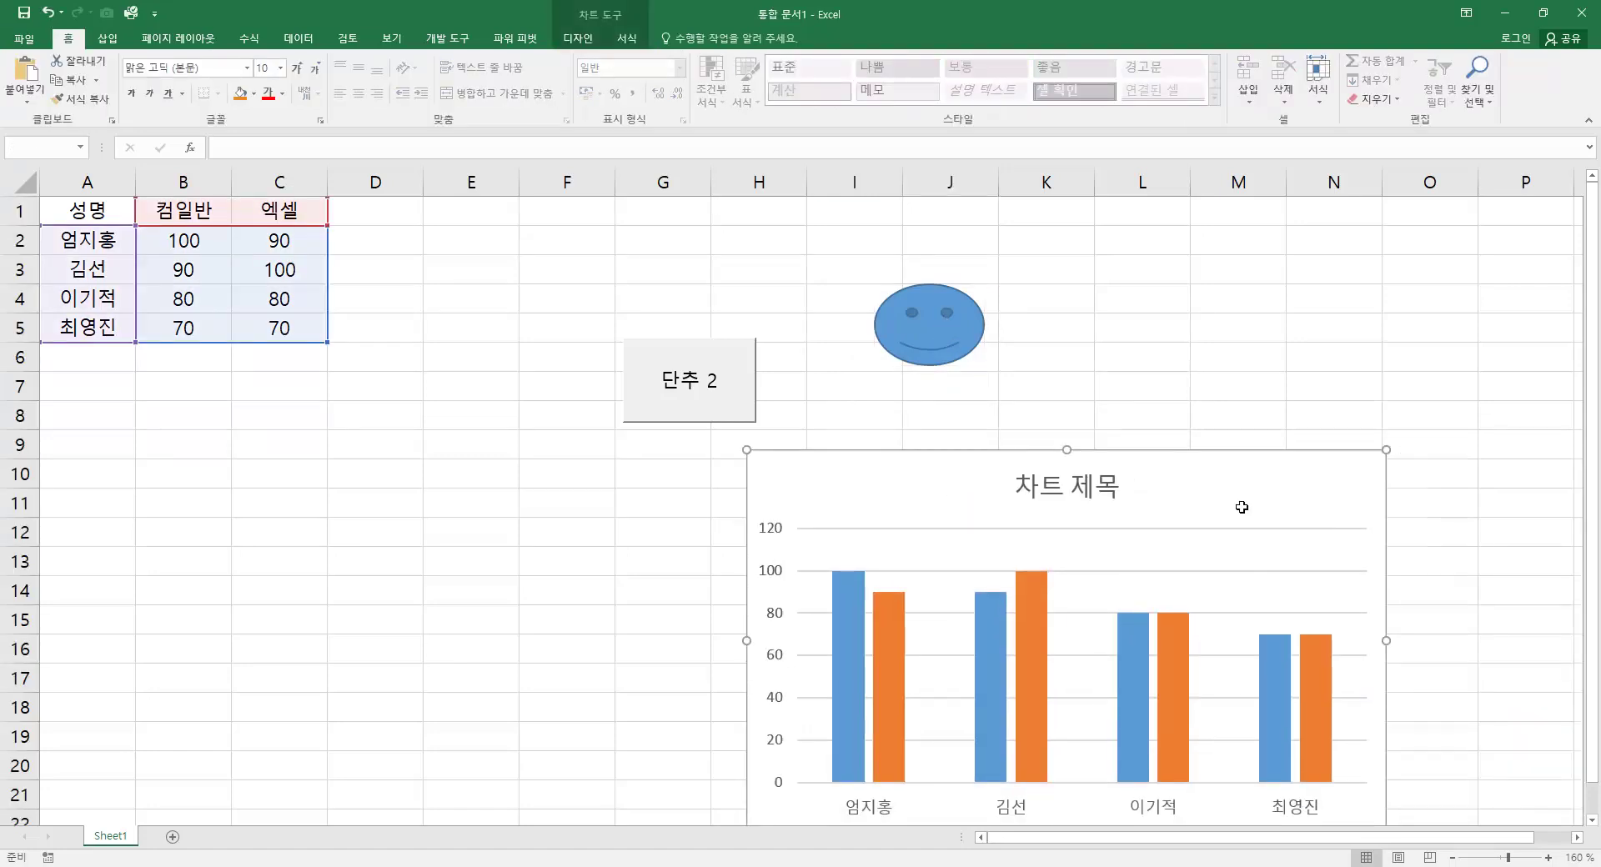
key(Delete)
click(657, 530)
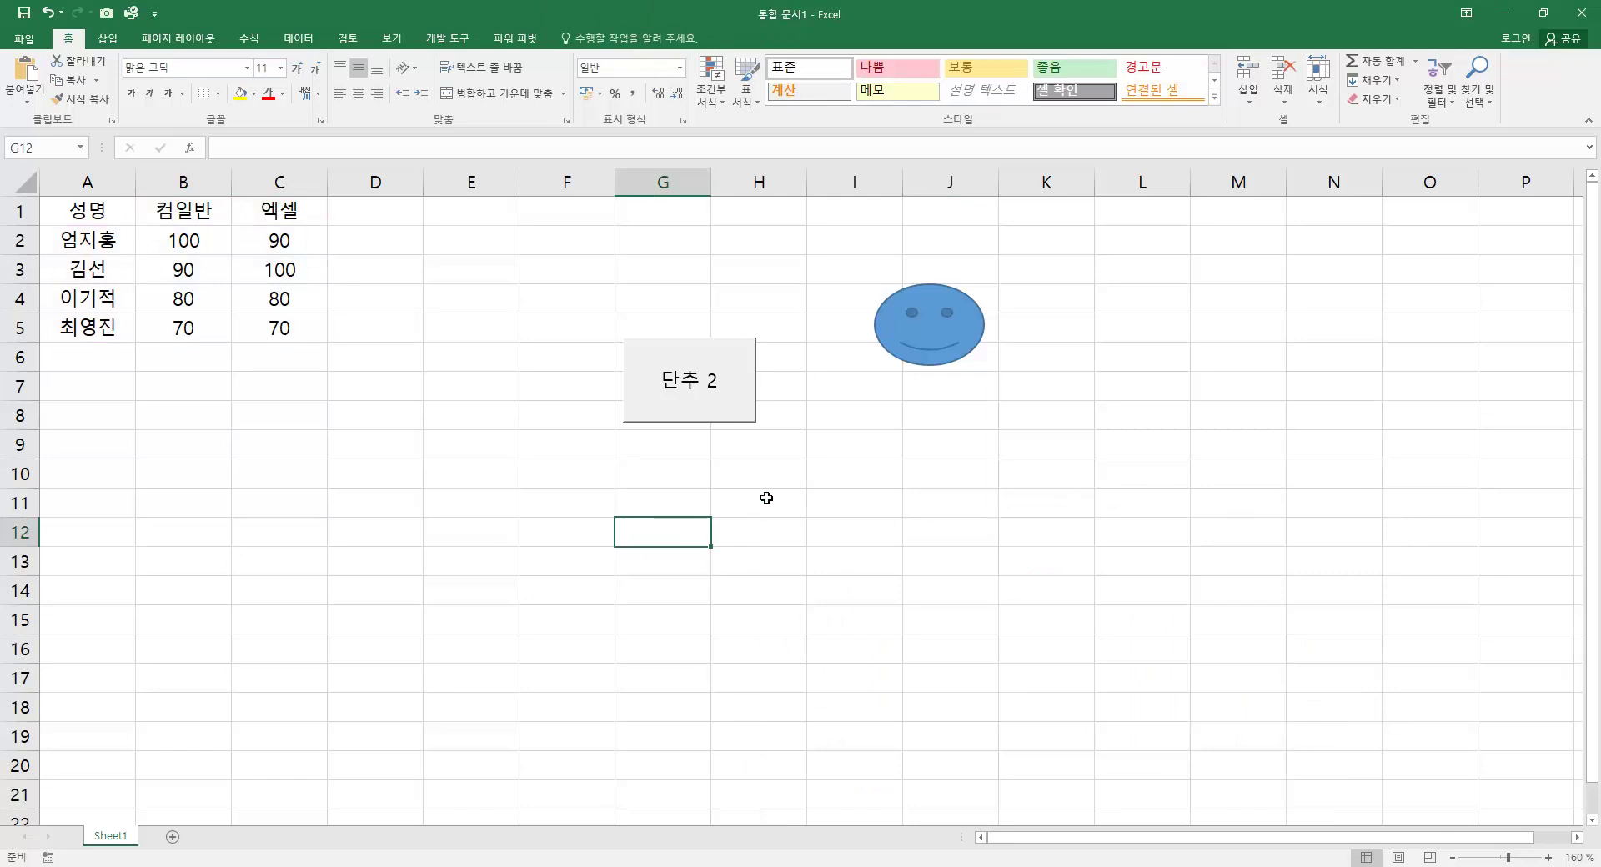
Step: Run the chart macro again from cell G12 and move the new chart to just below the smiley face
key(ctrl+z)
key(ctrl+z)
drag(1107, 581, 858, 472)
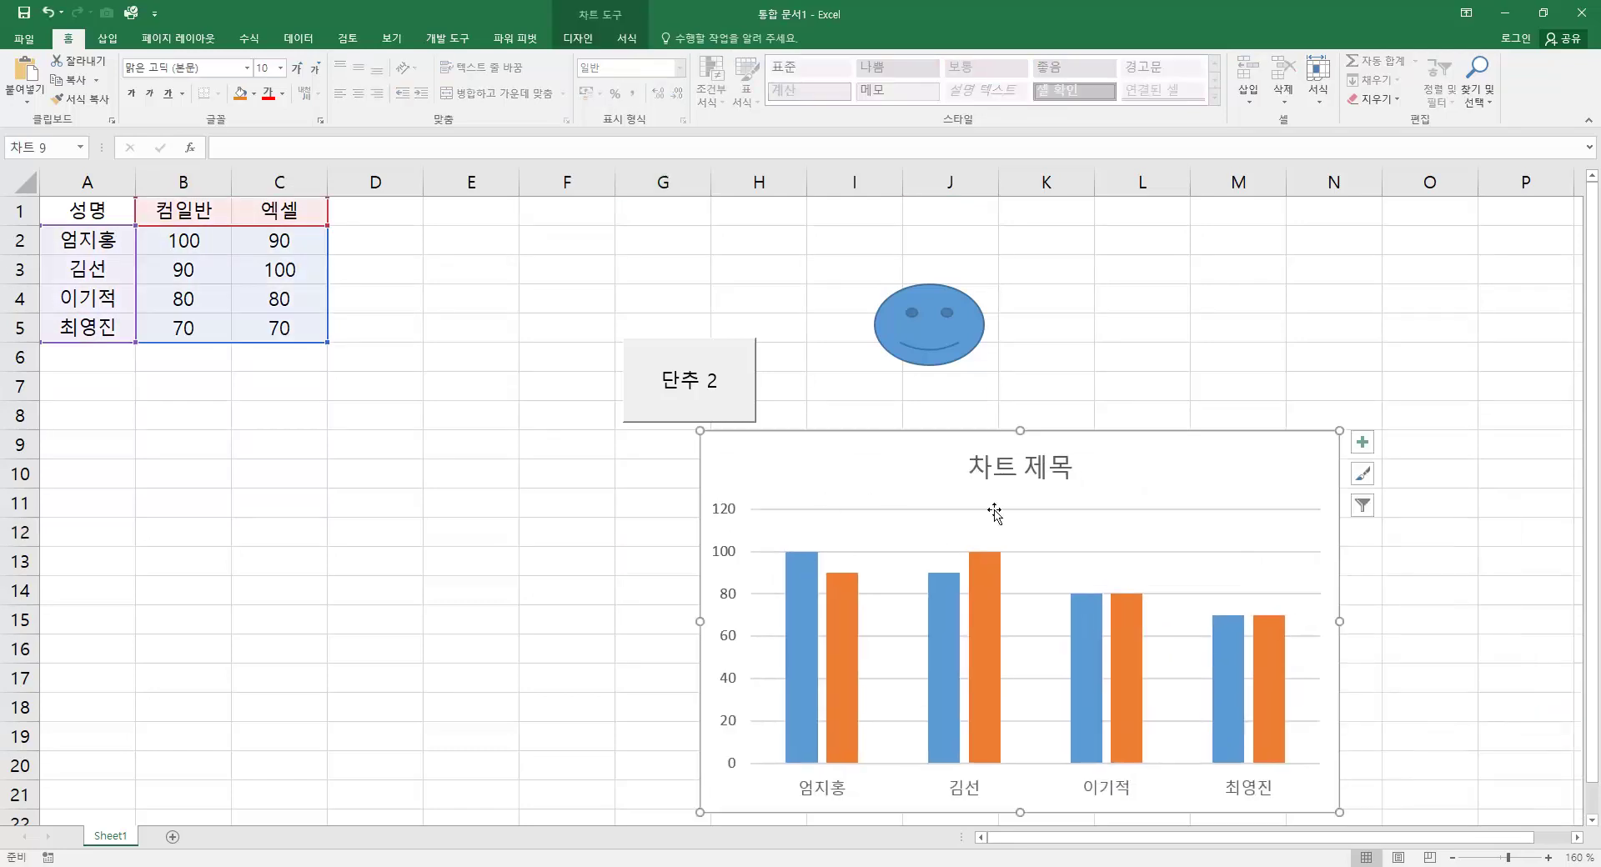
click(642, 536)
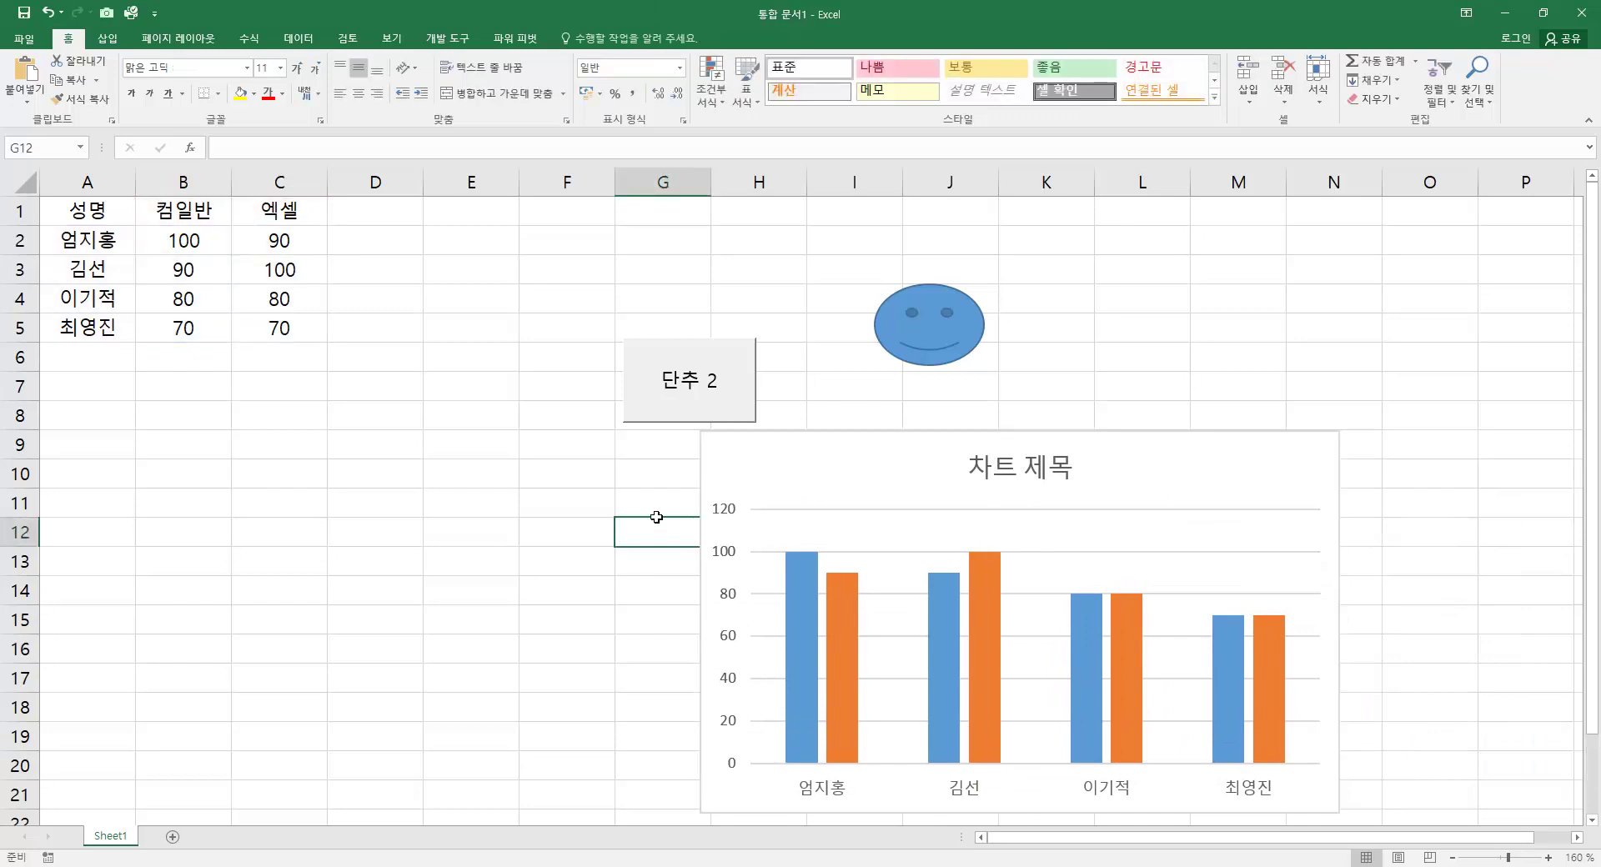
Step: Switch to the PowerPoint slide and highlight Visual Basic, 매크로 and 매크로 기록 in the table, with their descriptions and pictured buttons
key(alt+Tab)
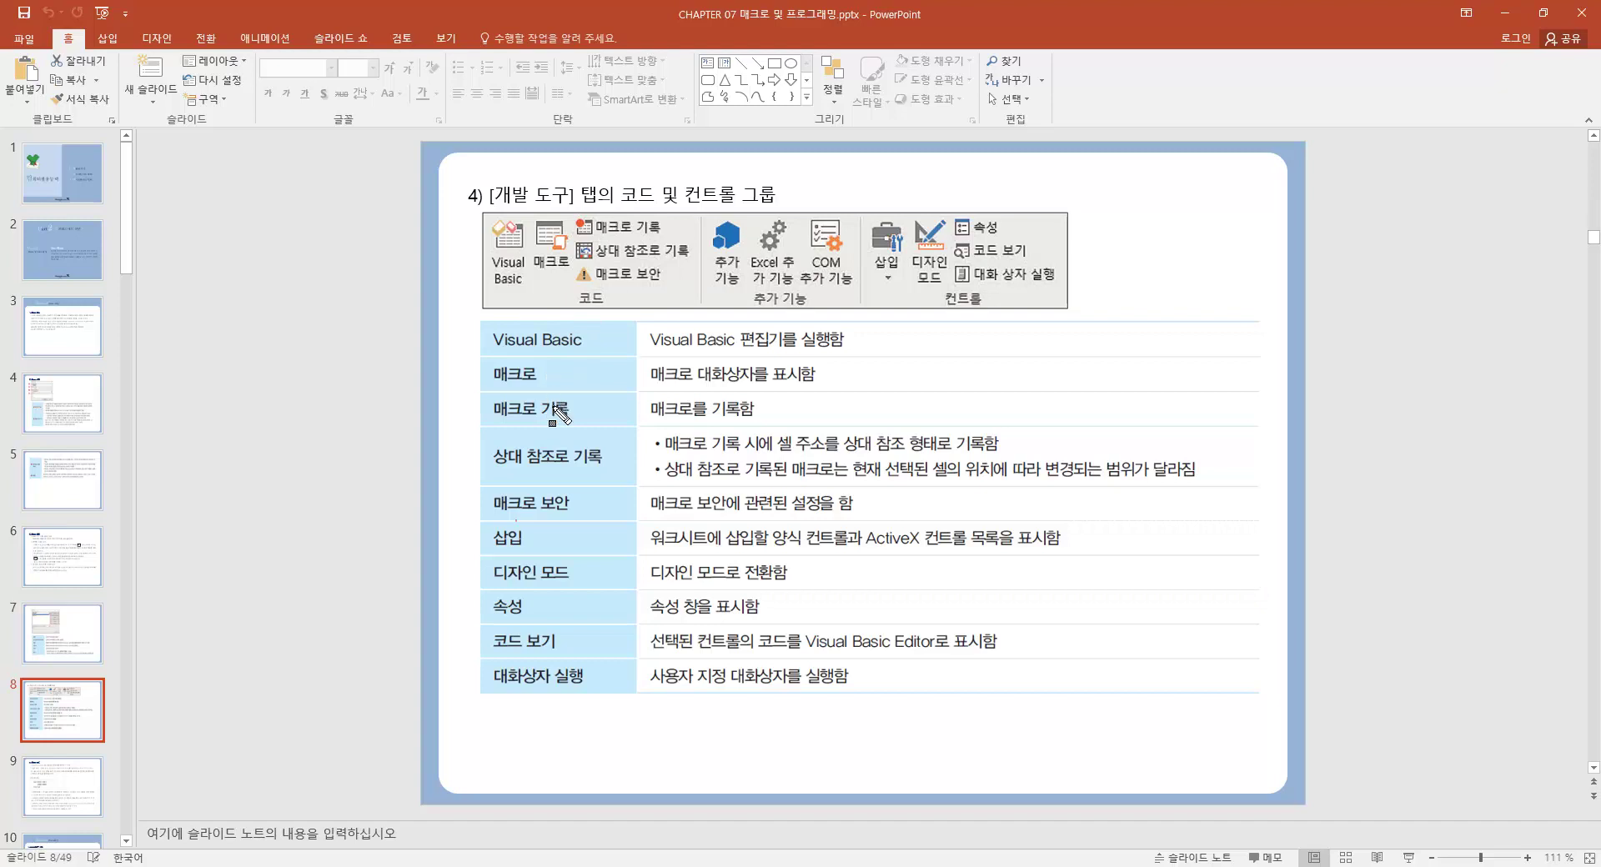
drag(483, 339, 577, 339)
drag(498, 243, 500, 281)
drag(643, 338, 844, 340)
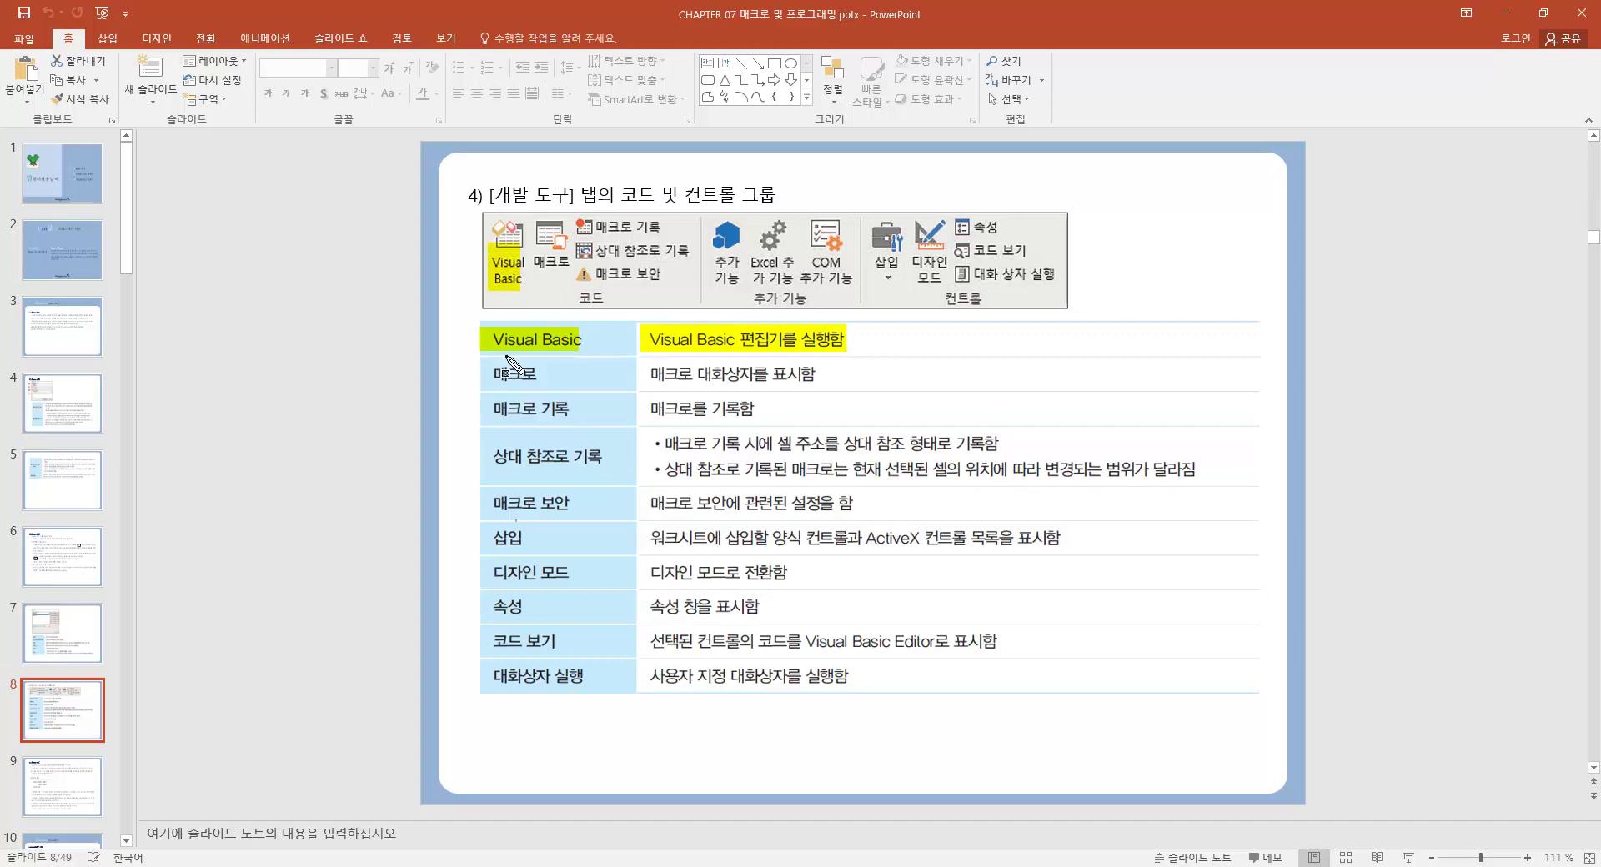
drag(540, 221, 554, 284)
drag(485, 372, 820, 373)
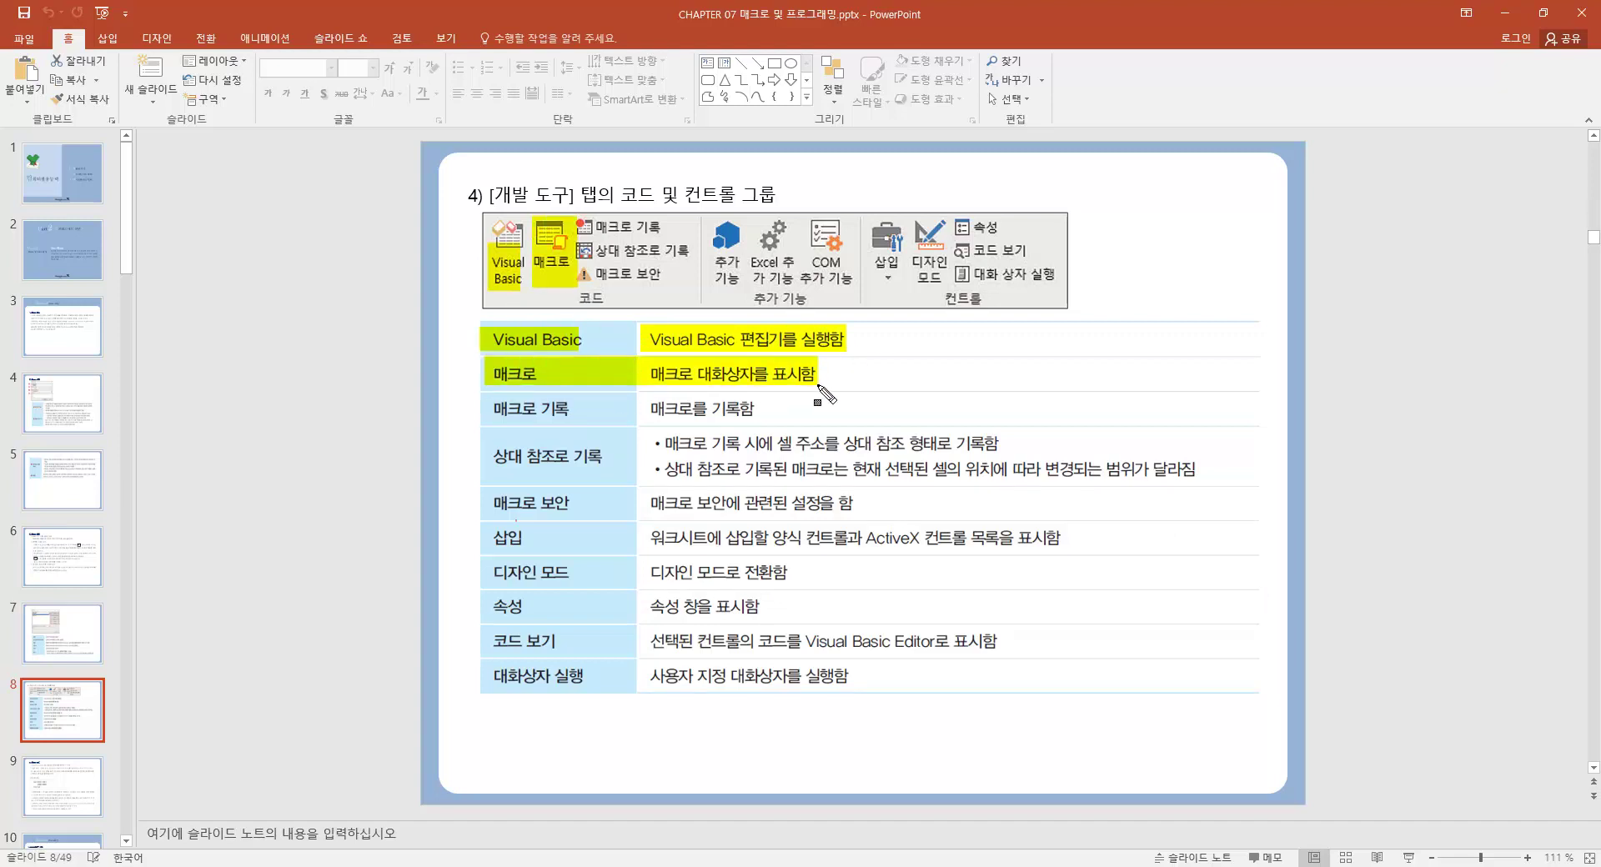
drag(580, 227, 679, 227)
drag(483, 408, 753, 408)
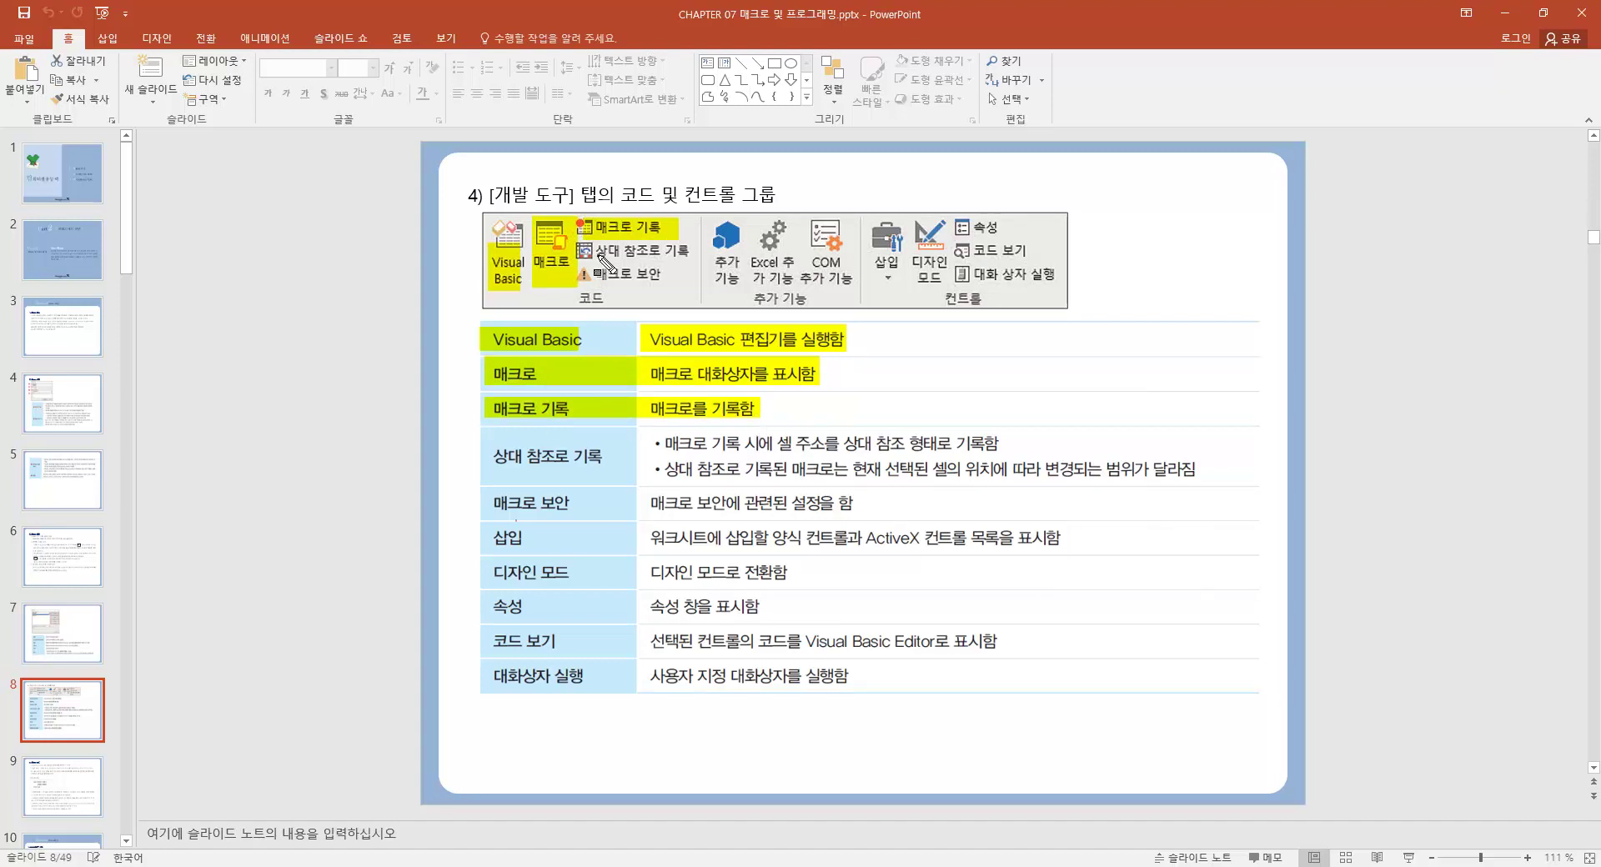
Step: Box the pictured 상대 참조로 기록 button in red and highlight its table label, first description line and the phrase about the changing range
drag(576, 239, 693, 264)
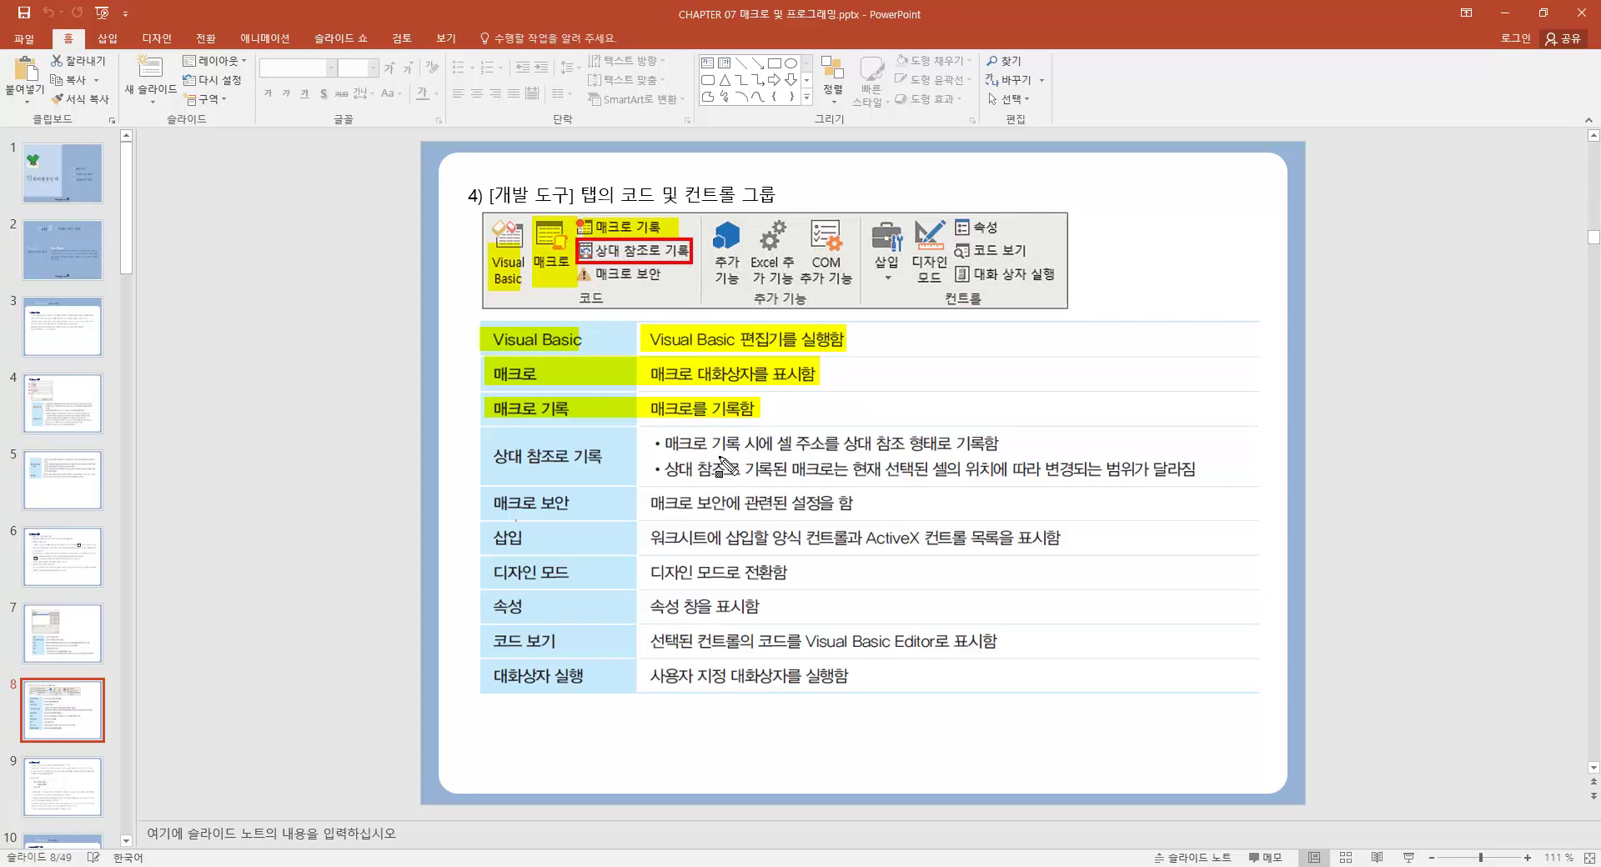
drag(492, 459, 998, 442)
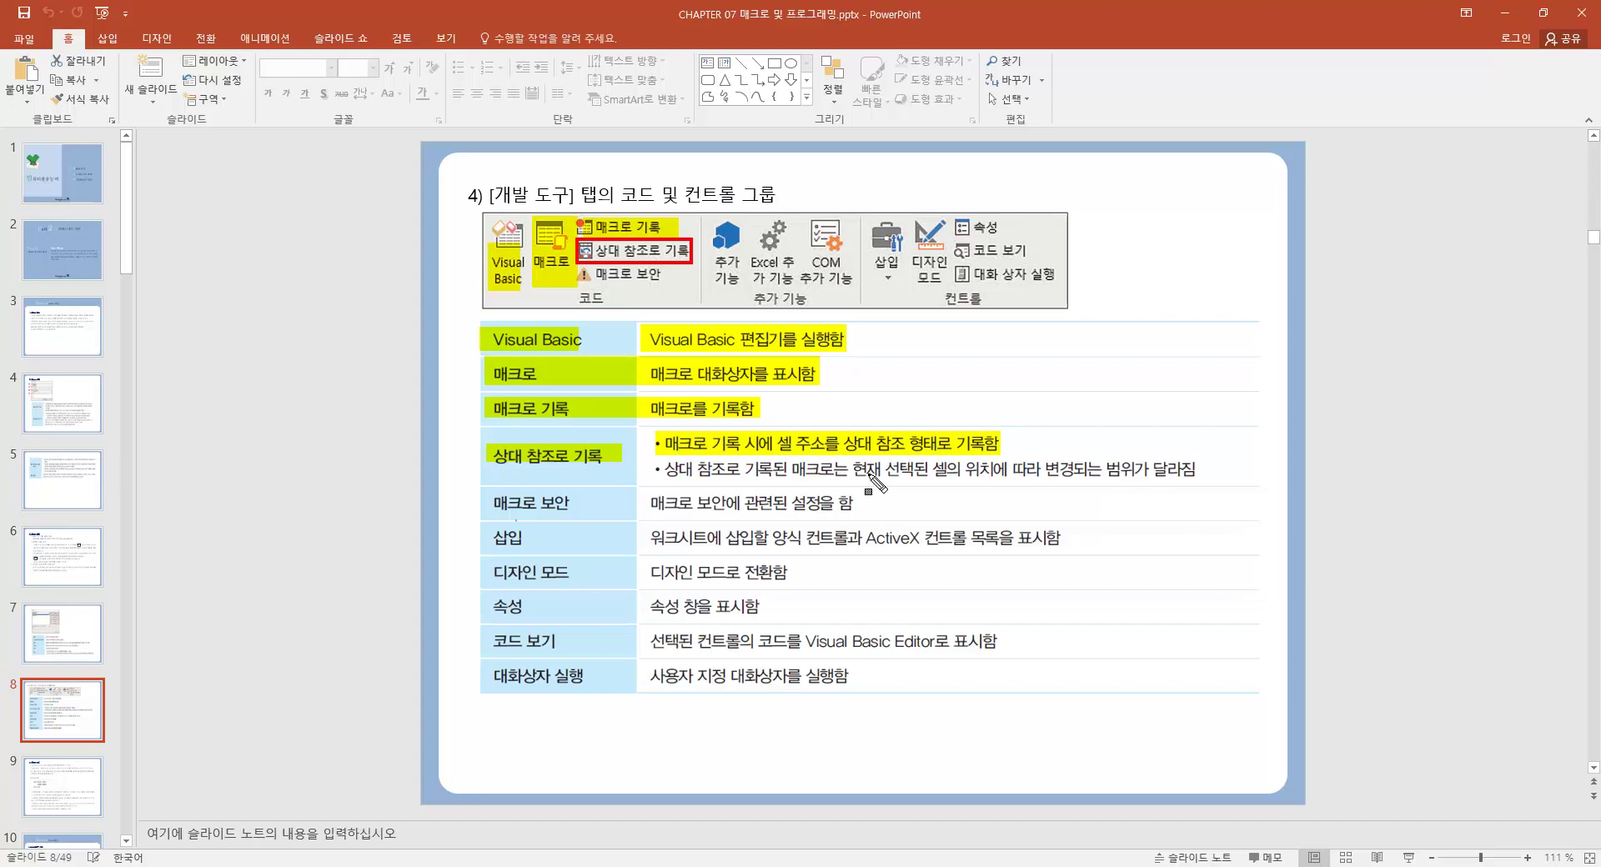
drag(848, 470, 1195, 470)
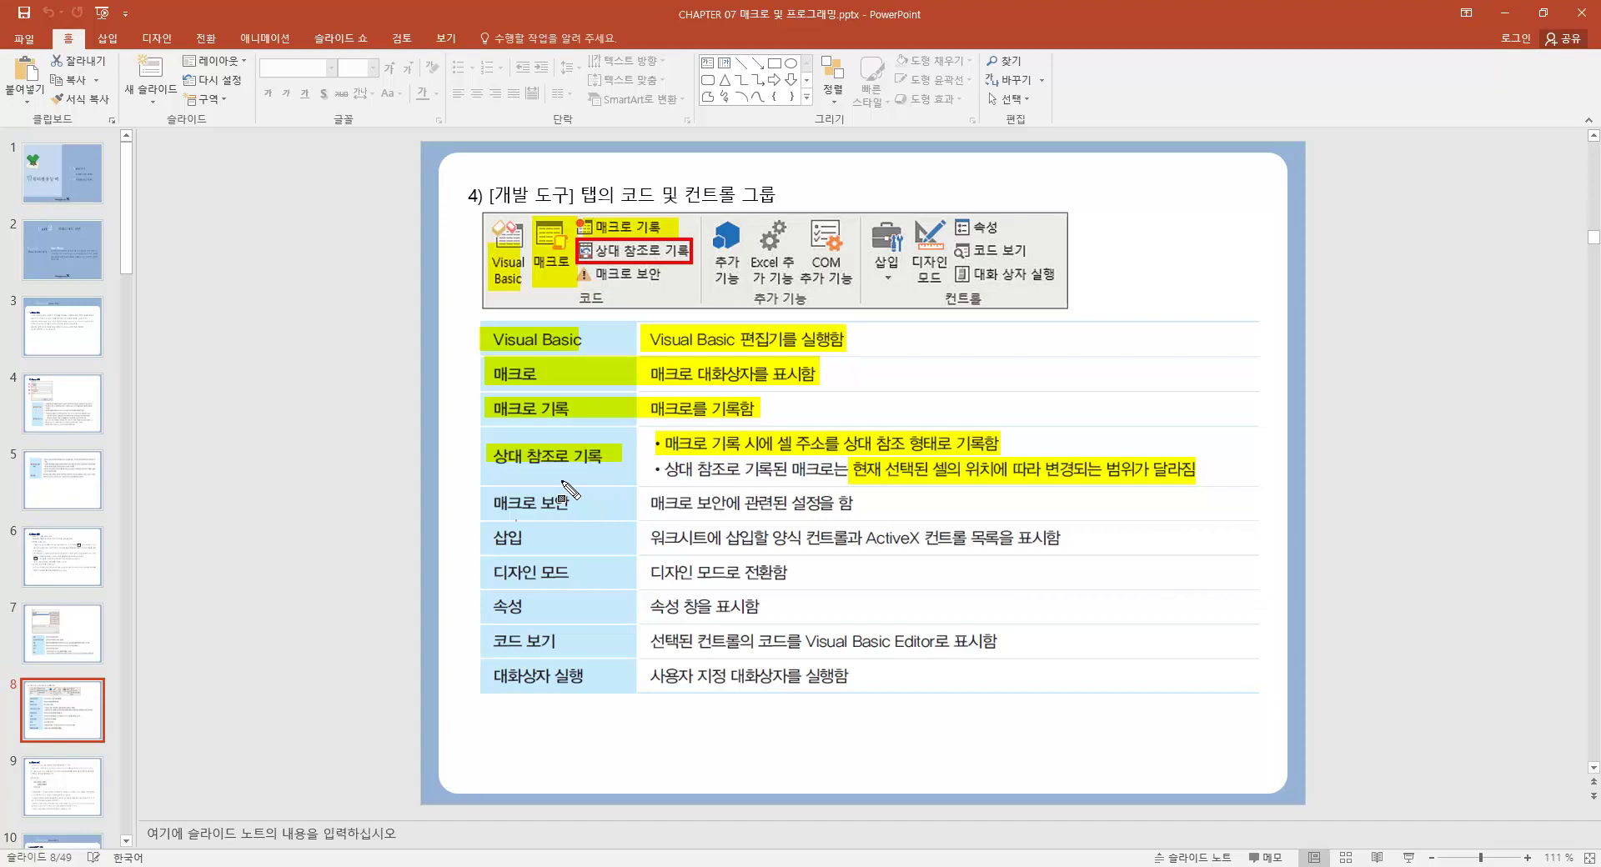
Step: Highlight the 매크로 보안 row, and mark 삽입 with its pictured button and the words 양식 컨트롤과 ActiveX 컨트롤
drag(488, 503, 856, 510)
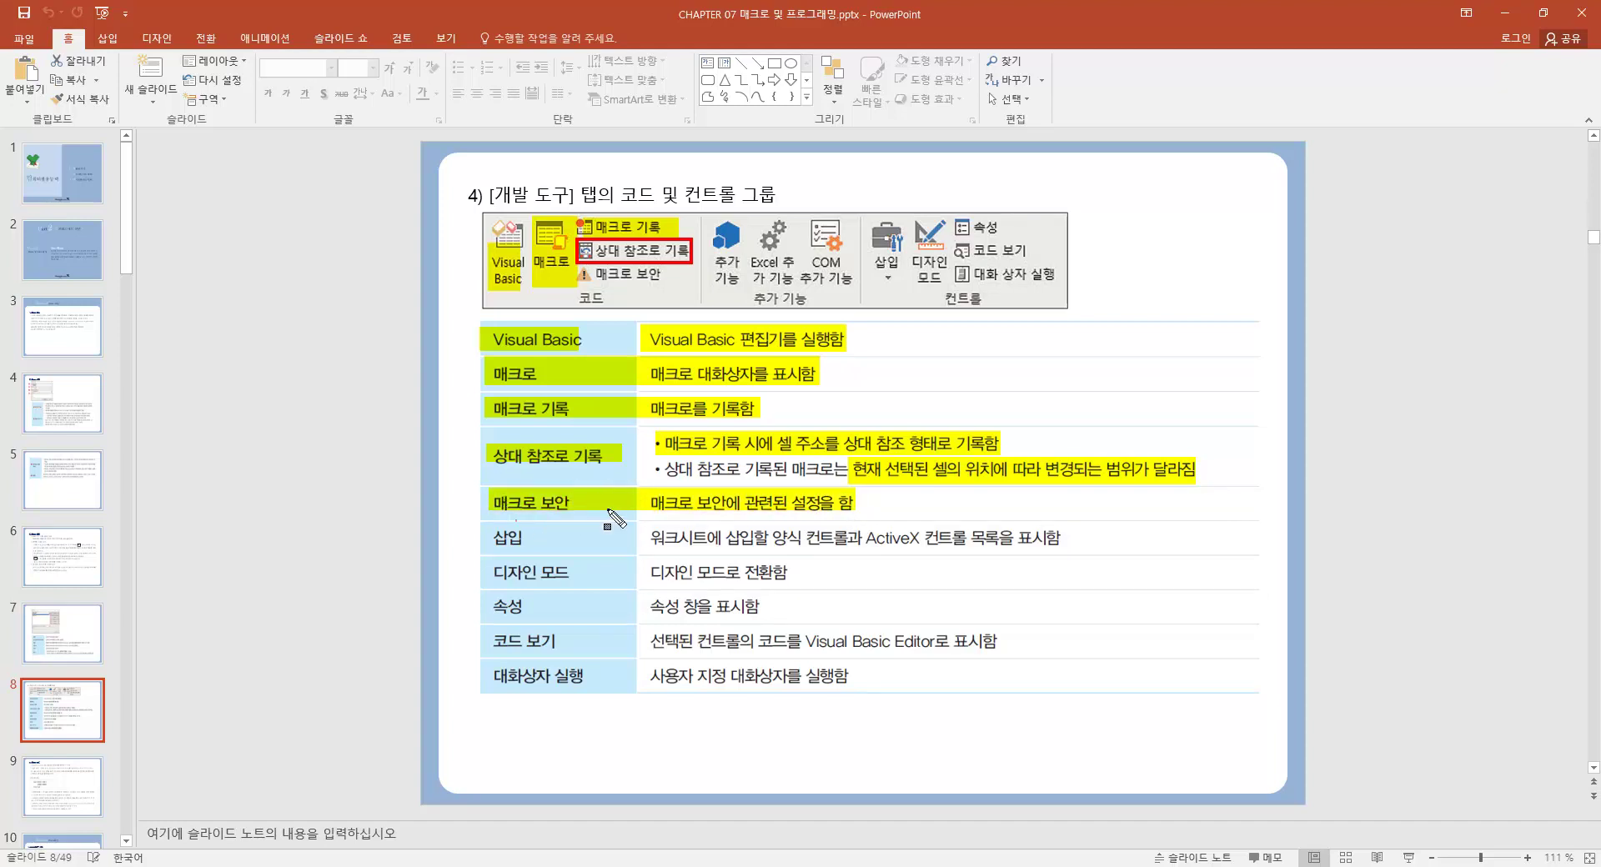
drag(477, 537, 544, 538)
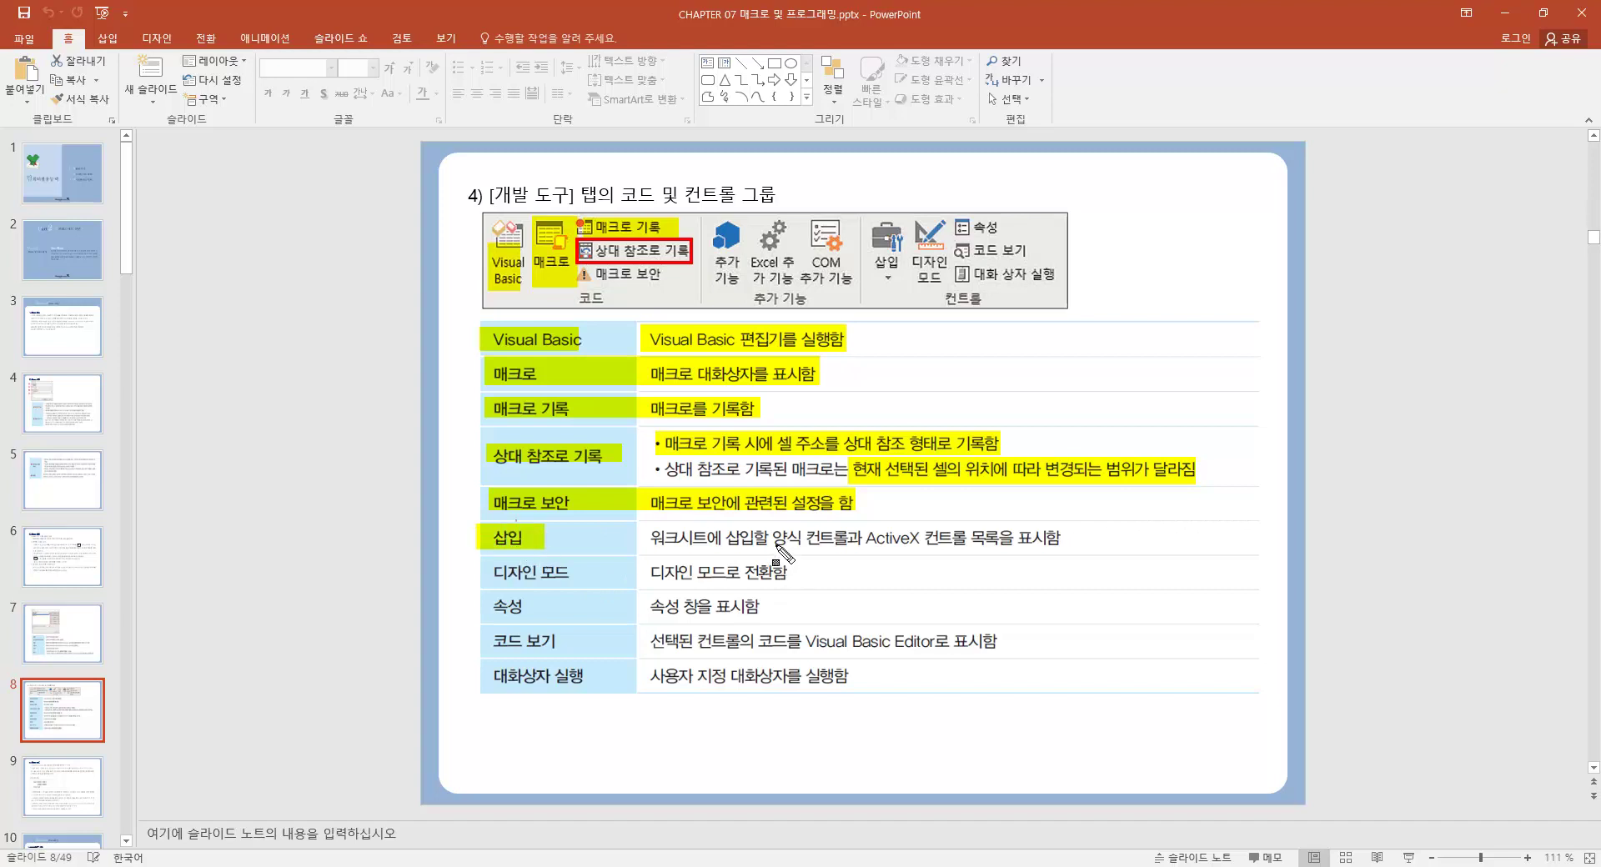
mouse_move(768, 538)
mouse_down()
mouse_move(965, 538)
mouse_move(978, 553)
mouse_up()
drag(882, 233, 886, 292)
Step: Highlight the 속성, 코드 보기 and 대화상자 실행 labels and descriptions, plus the pictured 코드 보기 button
drag(492, 606, 766, 607)
drag(955, 250, 1036, 250)
drag(784, 640, 992, 640)
drag(482, 640, 585, 641)
drag(482, 675, 850, 675)
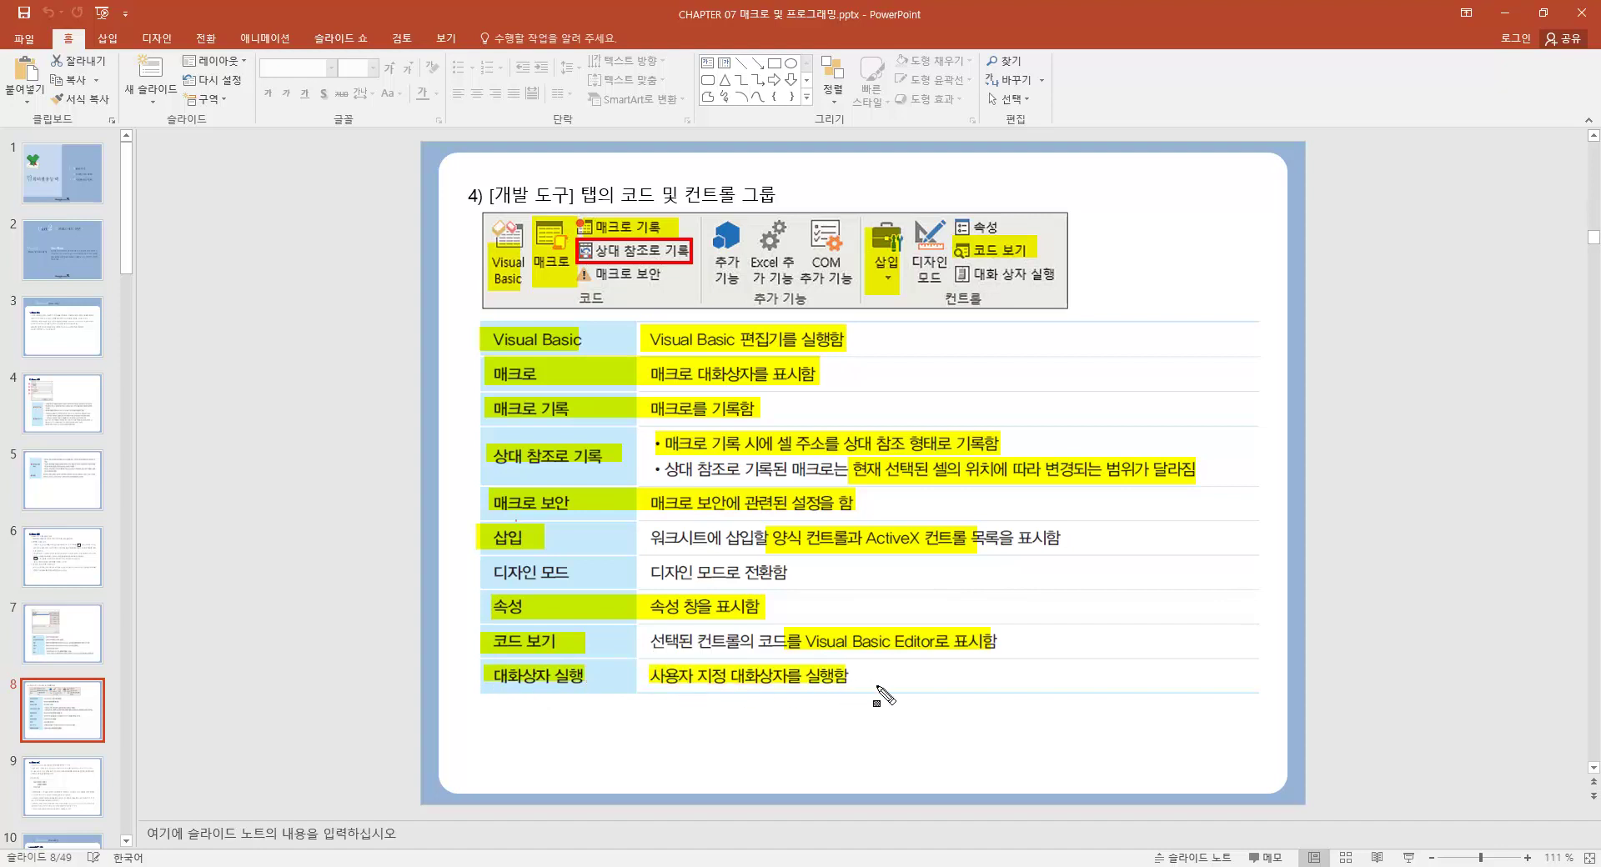